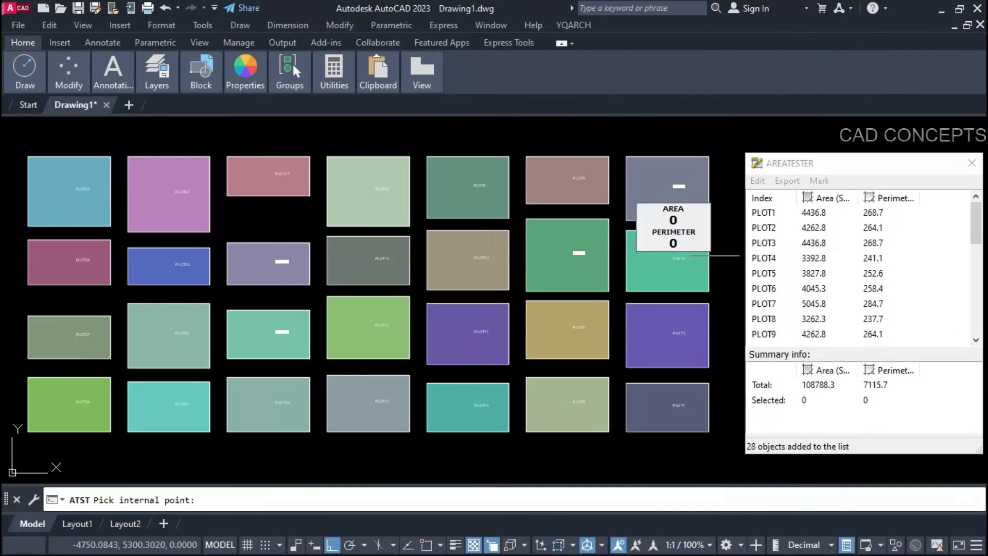
Step: Insert area labels, then perimeter labels, into every plot
left_click(819, 181)
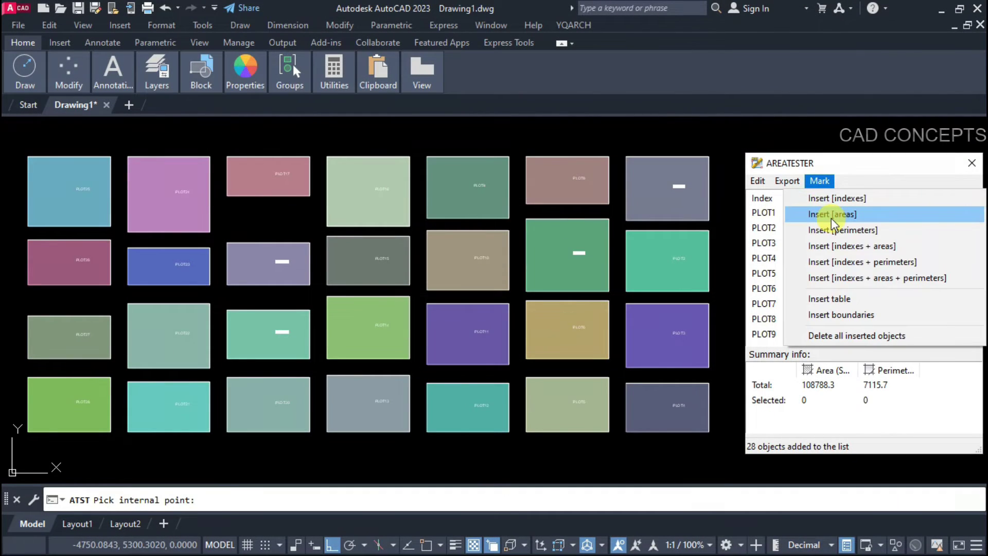
left_click(831, 214)
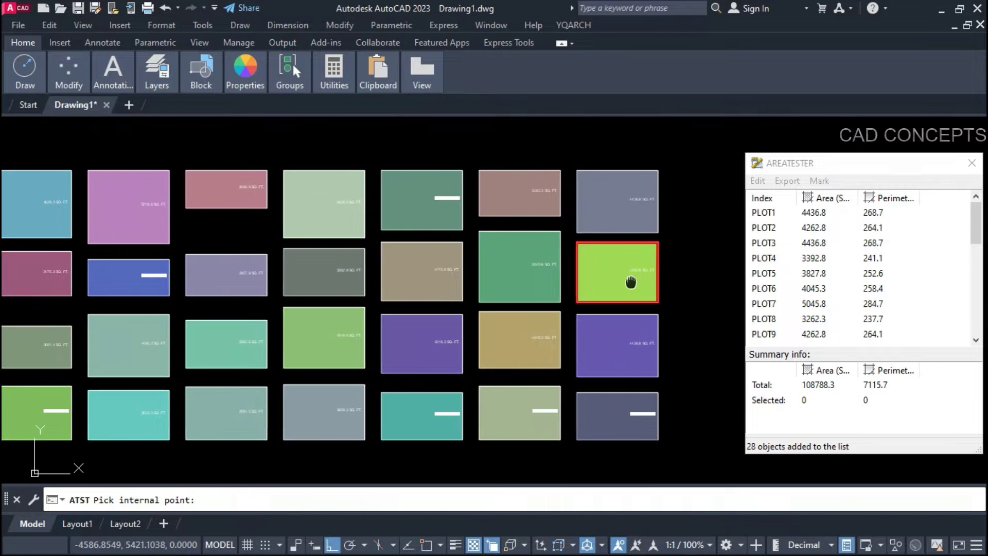
middle_click_drag(631, 275, 680, 275)
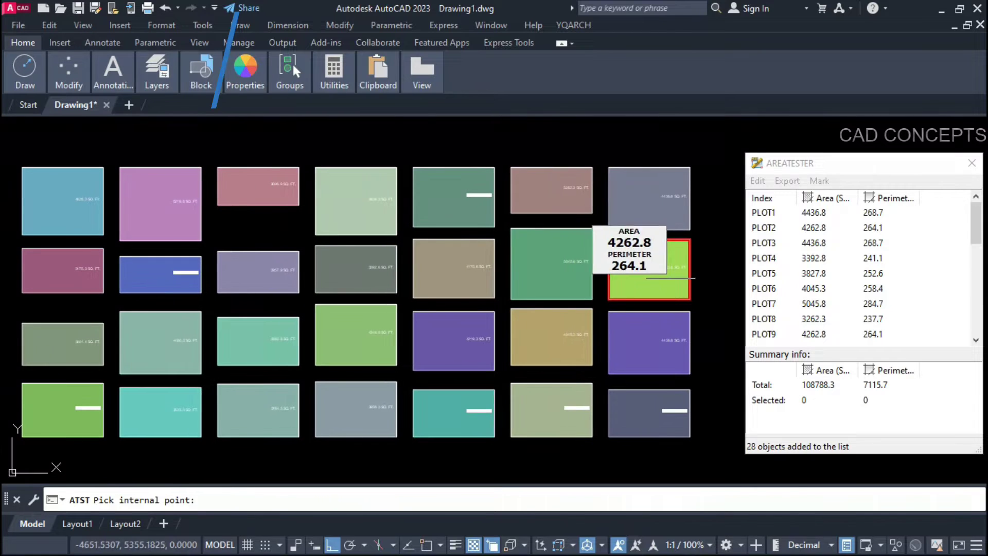
left_click(820, 180)
left_click(820, 228)
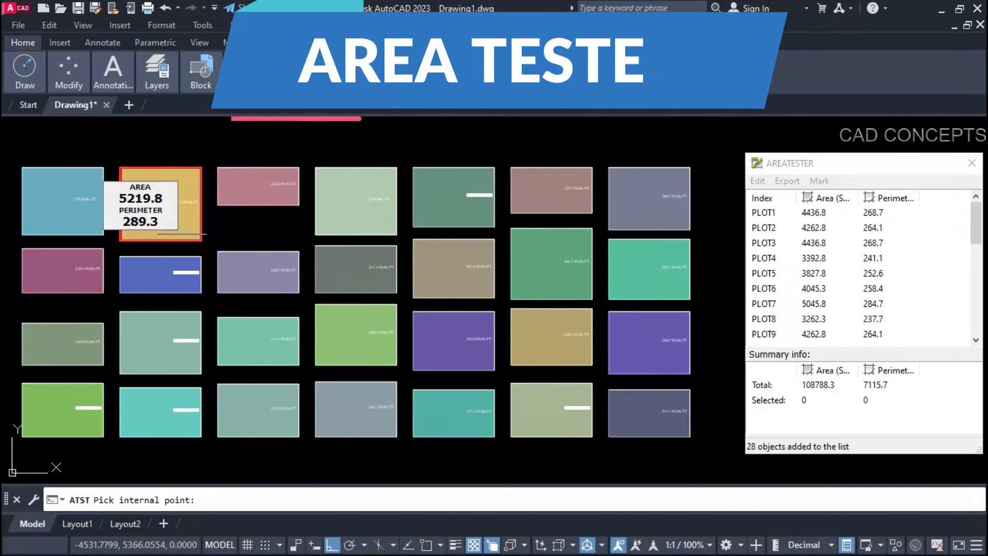
Step: Insert index+area, then index+perimeter, then index+area+perimeter labels on all plots
left_click(818, 181)
left_click(818, 245)
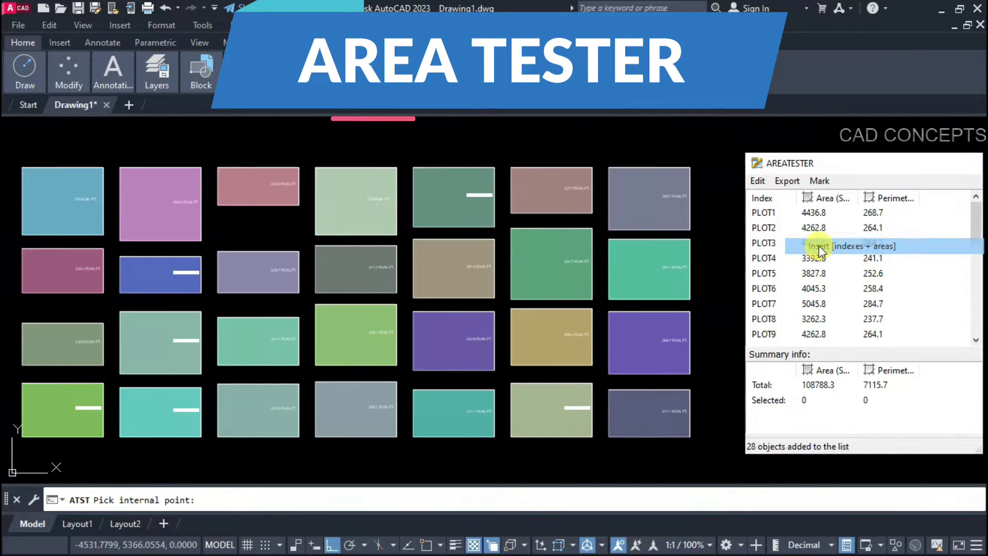
scroll(661, 250, "up", 7)
scroll(662, 249, "down", 5)
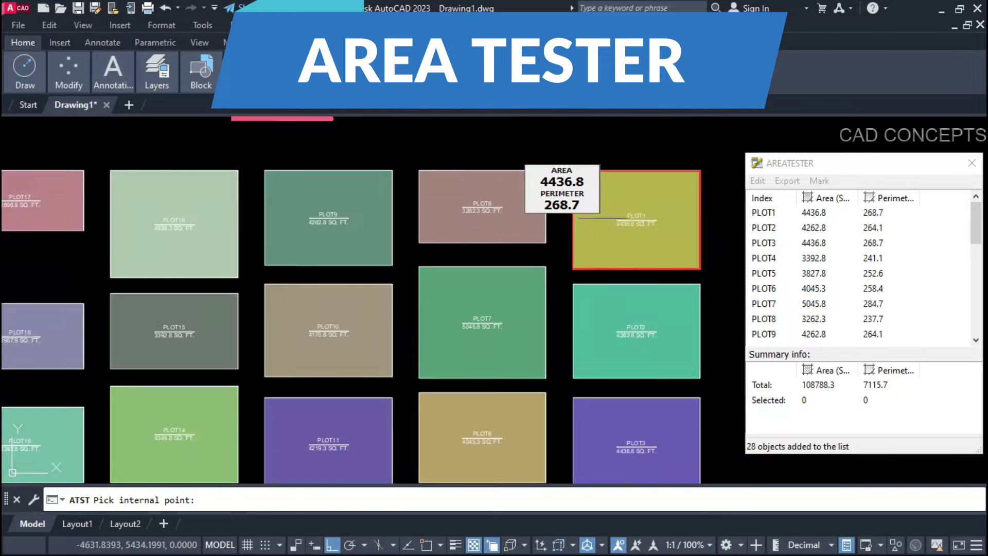
left_click(820, 181)
left_click(867, 260)
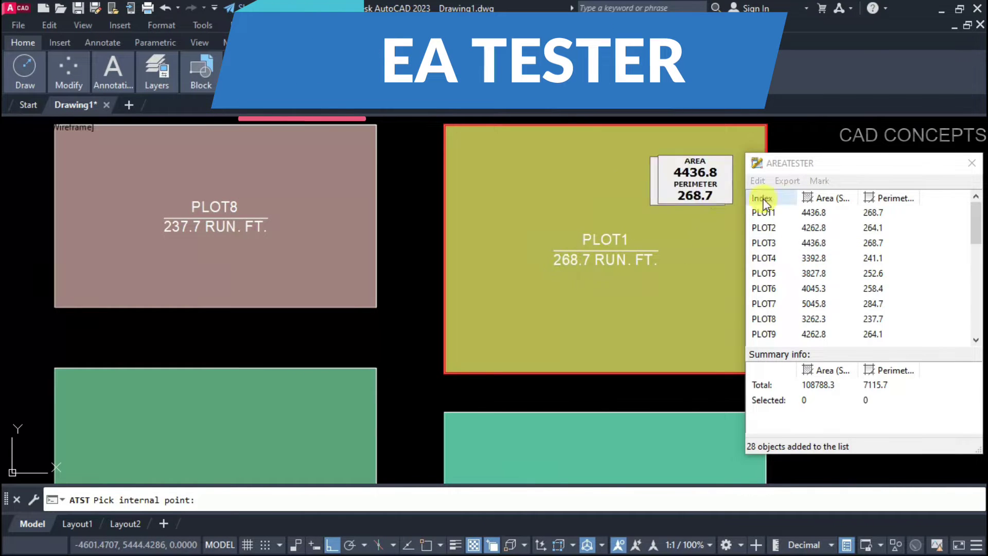
left_click(820, 180)
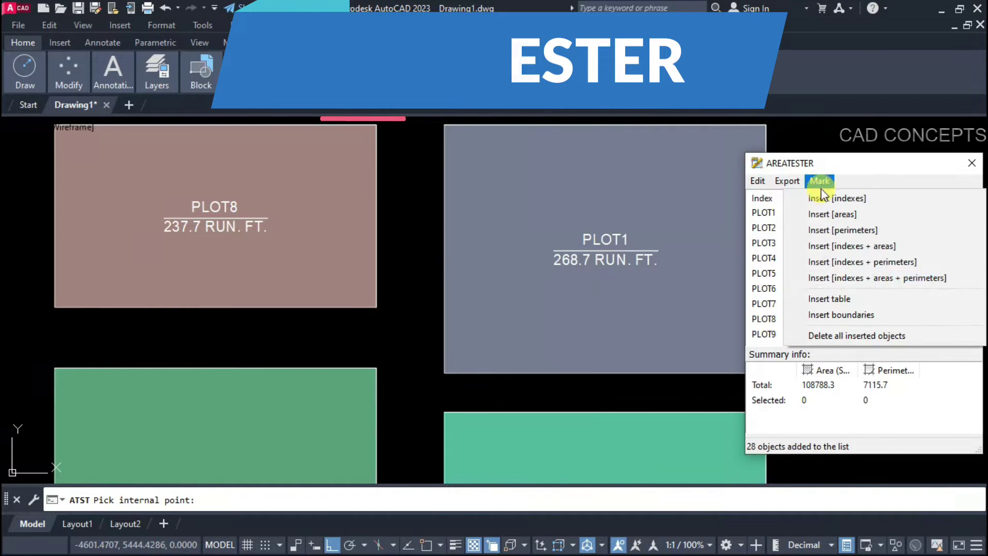
left_click(893, 277)
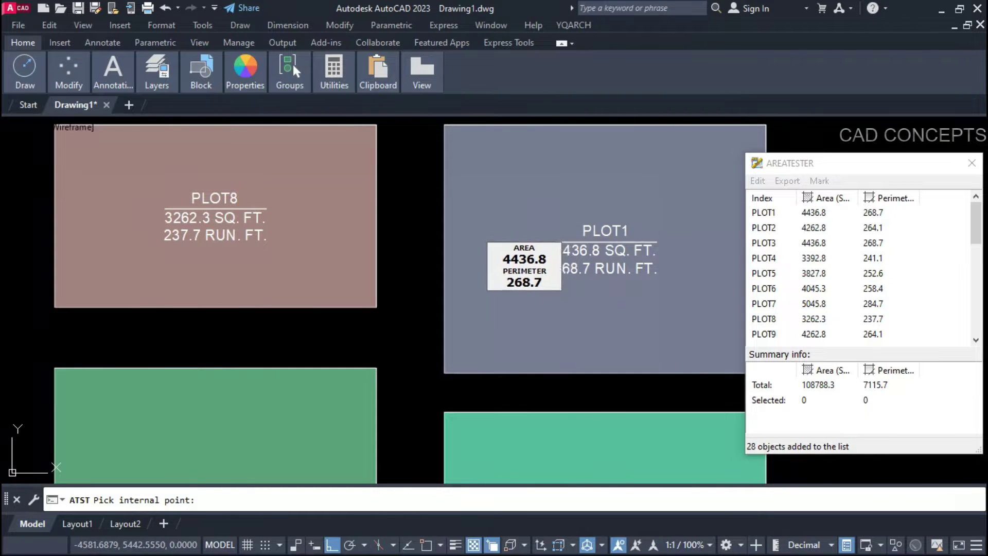
scroll(540, 301, "down", 3)
scroll(463, 340, "down", 2)
scroll(463, 340, "up", 1)
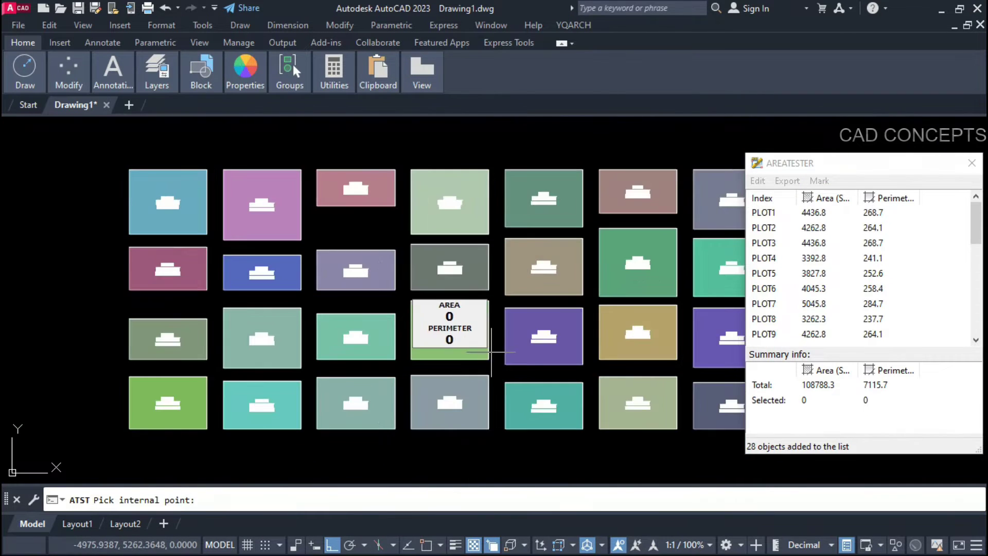
Step: Insert the plot area table to the right of the plots
left_click(818, 182)
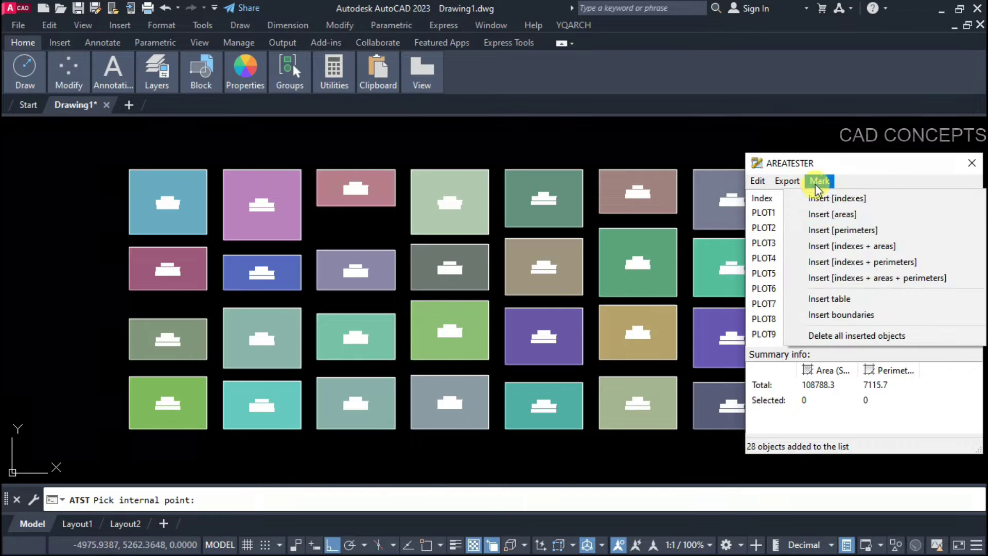
left_click(829, 298)
scroll(386, 227, "down", 2)
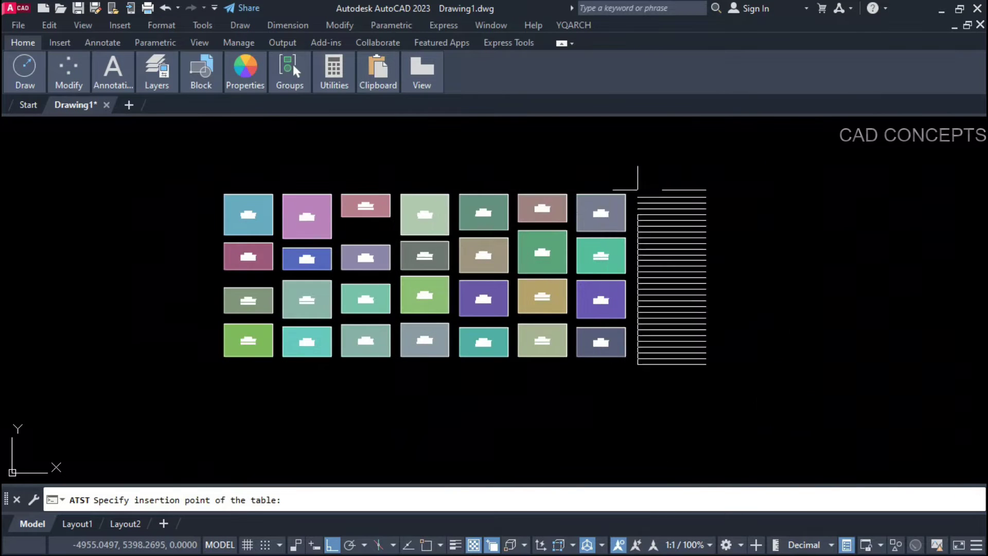
left_click(639, 188)
scroll(624, 185, "up", 5)
scroll(511, 203, "down", 3)
scroll(511, 202, "down", 1)
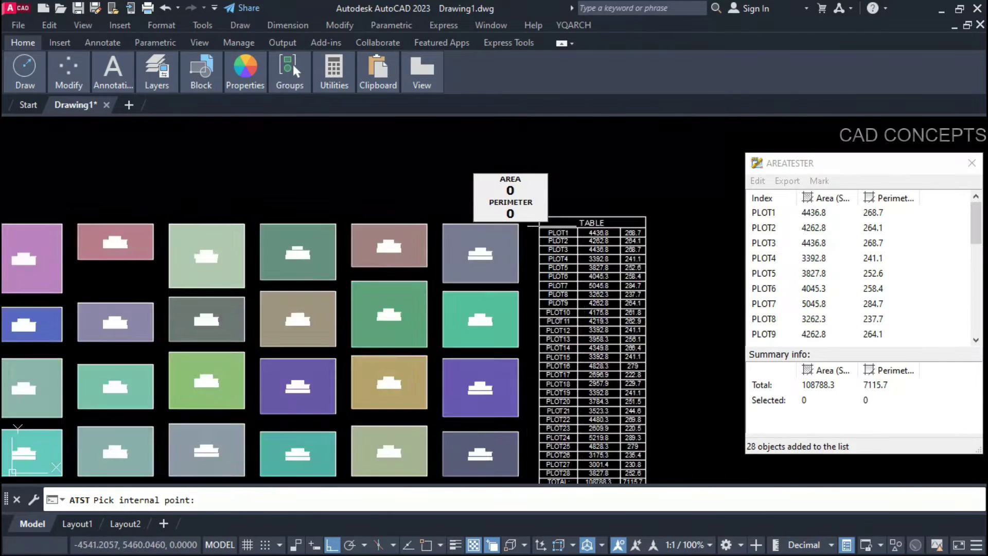
scroll(529, 332, "up", 1)
scroll(404, 326, "up", 3)
scroll(468, 335, "down", 3)
scroll(423, 327, "up", 1)
scroll(468, 352, "up", 3)
scroll(444, 321, "down", 2)
scroll(463, 309, "down", 2)
Step: Start a TXT export of the plot data, saving into the AREA folder
left_click(795, 182)
left_click(814, 215)
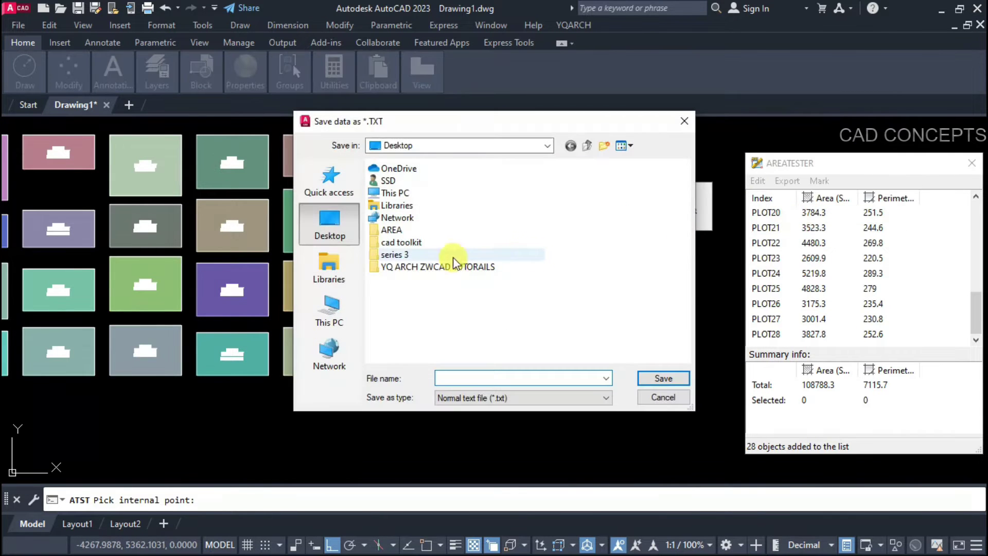
double_click(386, 229)
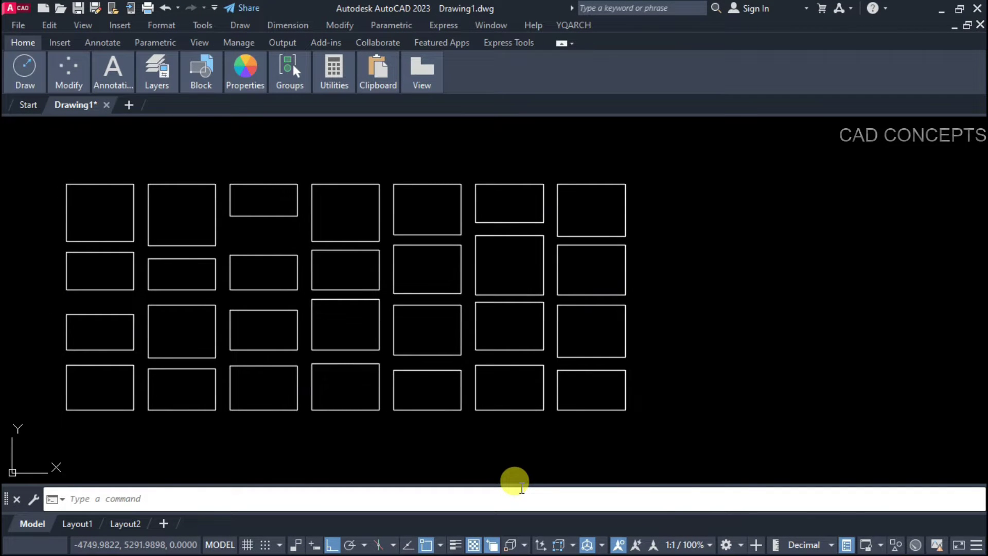
key("ctrl+a")
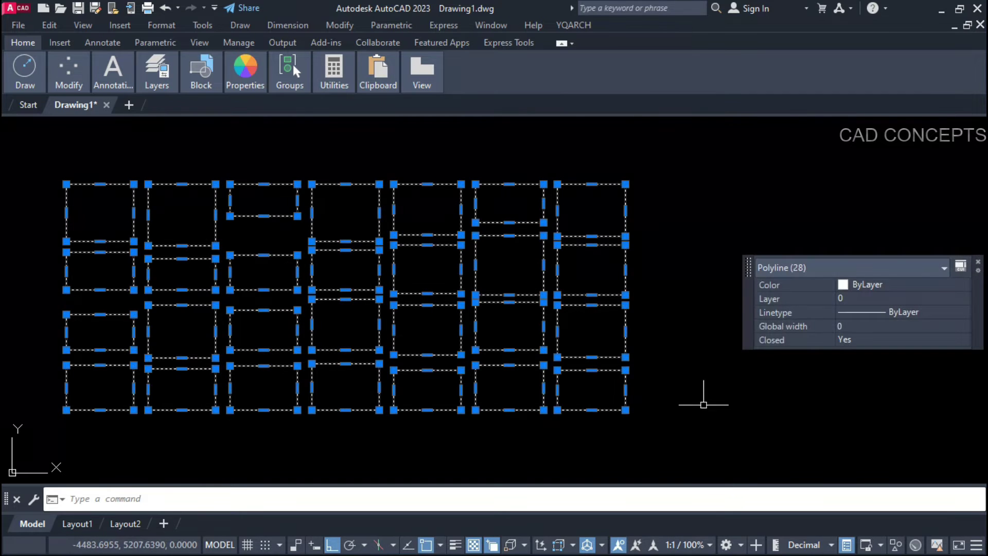
key("Escape")
type("z")
key("Return")
type("w")
key("Return")
left_click(650, 436)
left_click(48, 143)
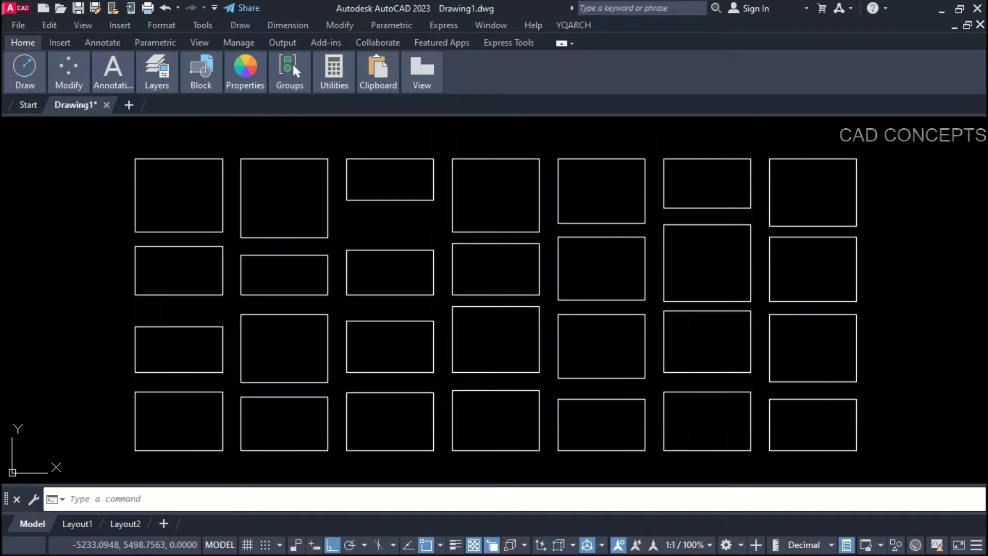
middle_click_drag(633, 338, 512, 338)
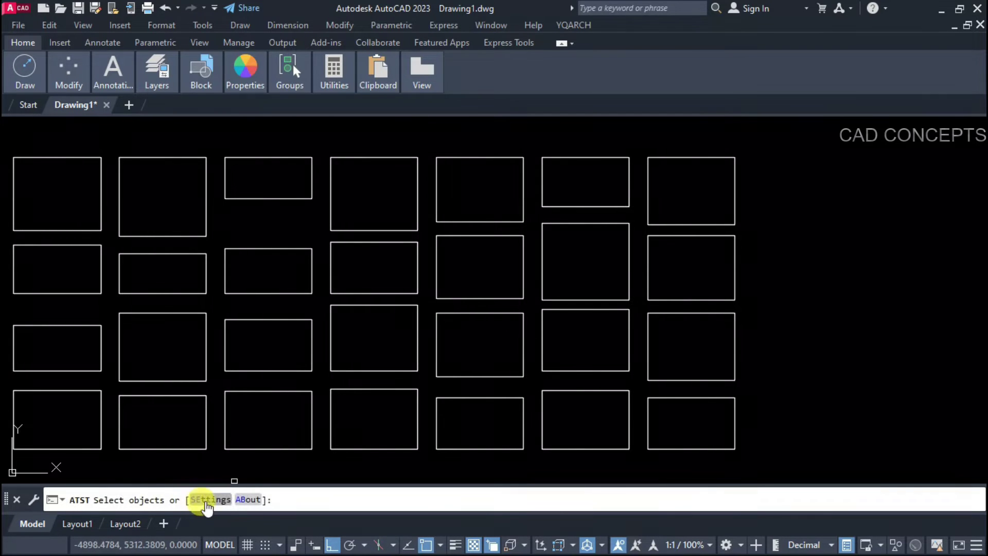
Step: Review the area tool settings (SQ. FT., RUN. FT., PLOT prefix, Area layer) and confirm them
left_click(205, 502)
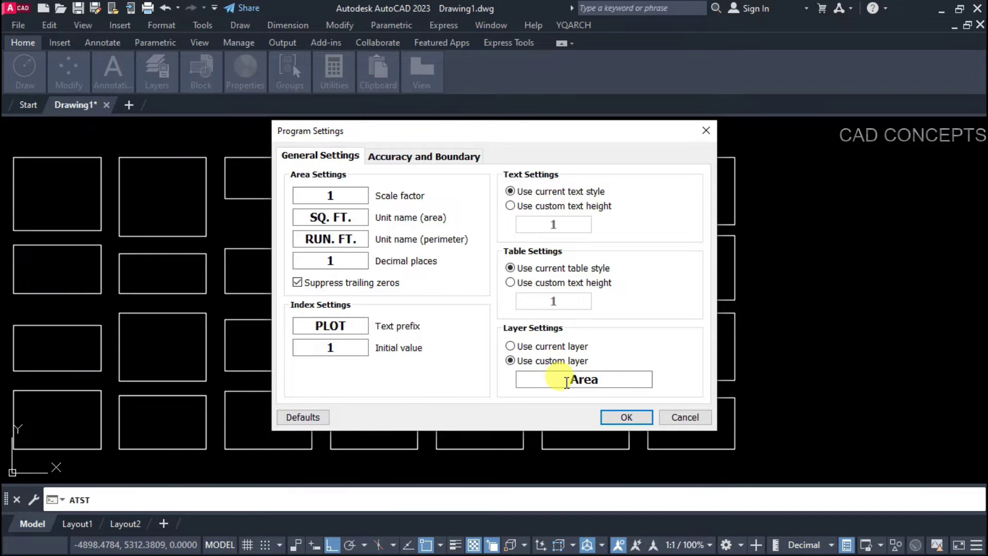
left_click(626, 417)
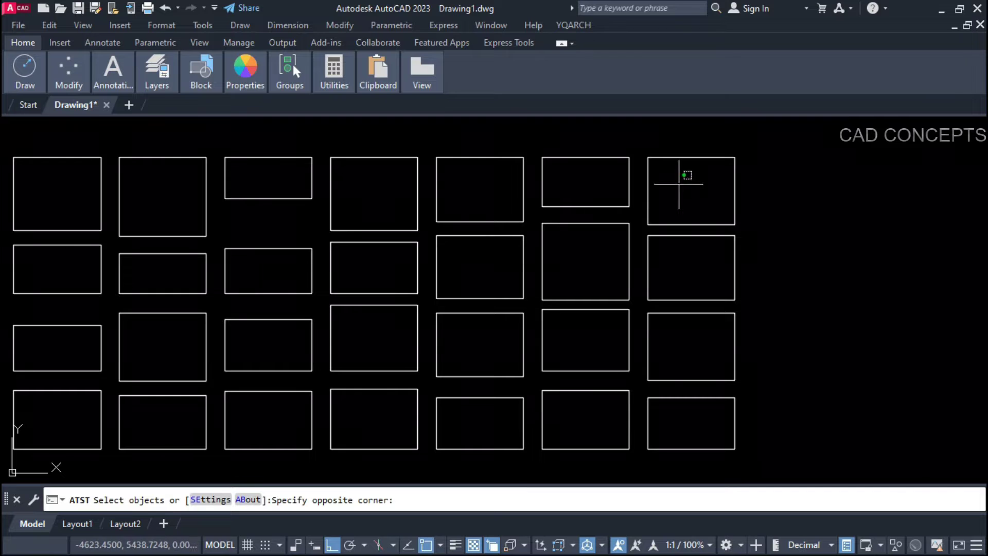
Step: Select all 28 rectangles for measuring, then move and narrow the Area Tester list
left_click(75, 399)
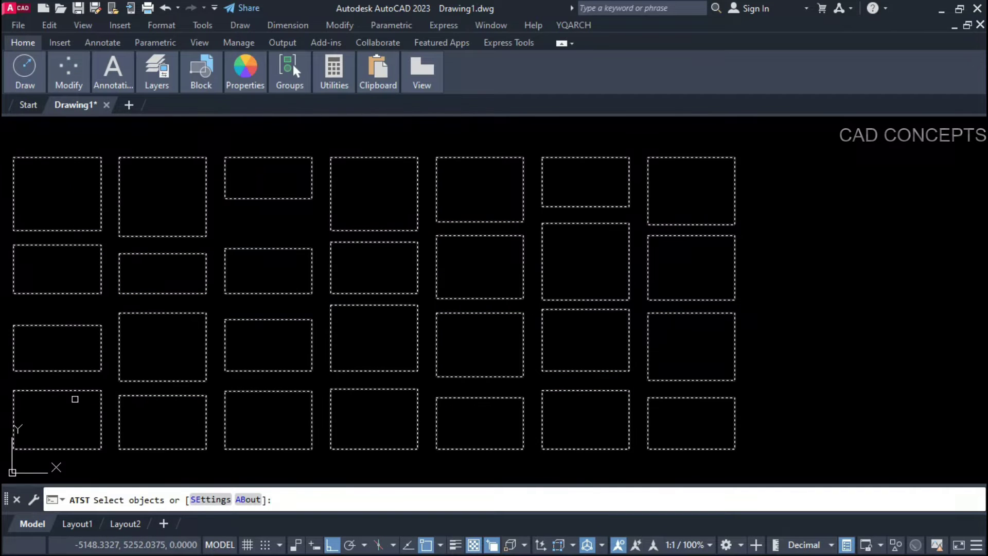
right_click(156, 340)
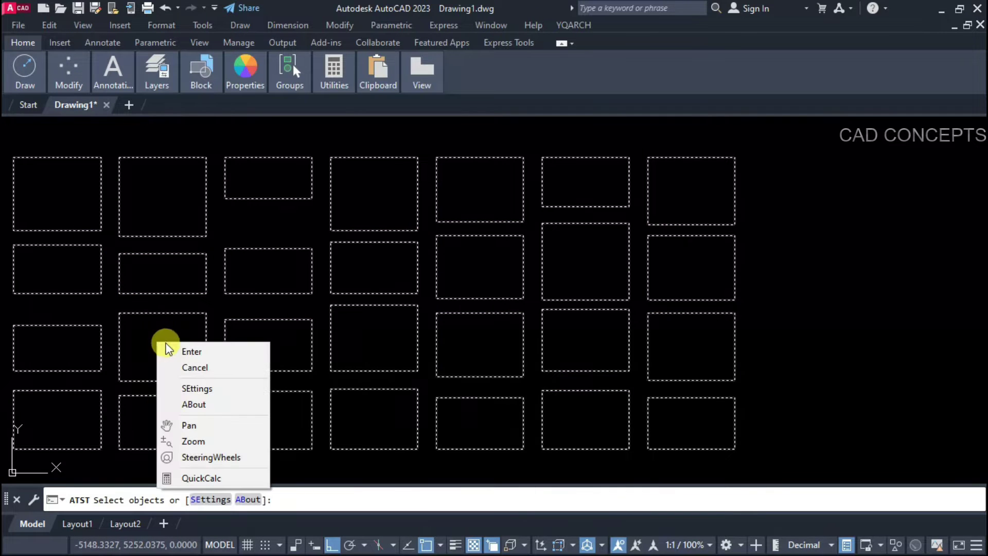
left_click(194, 352)
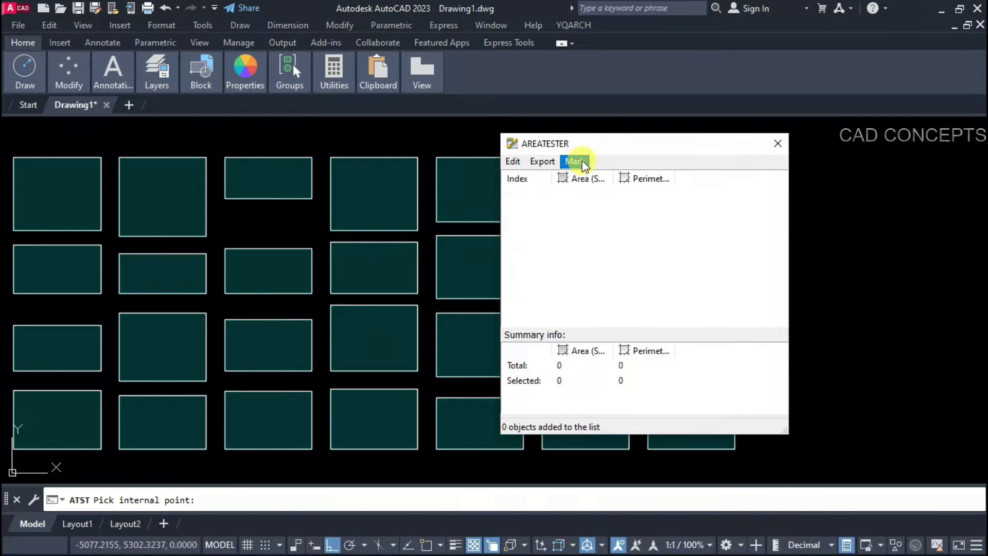
mouse_move(601, 153)
left_mouse_down()
mouse_move(810, 176)
mouse_move(793, 167)
left_mouse_up()
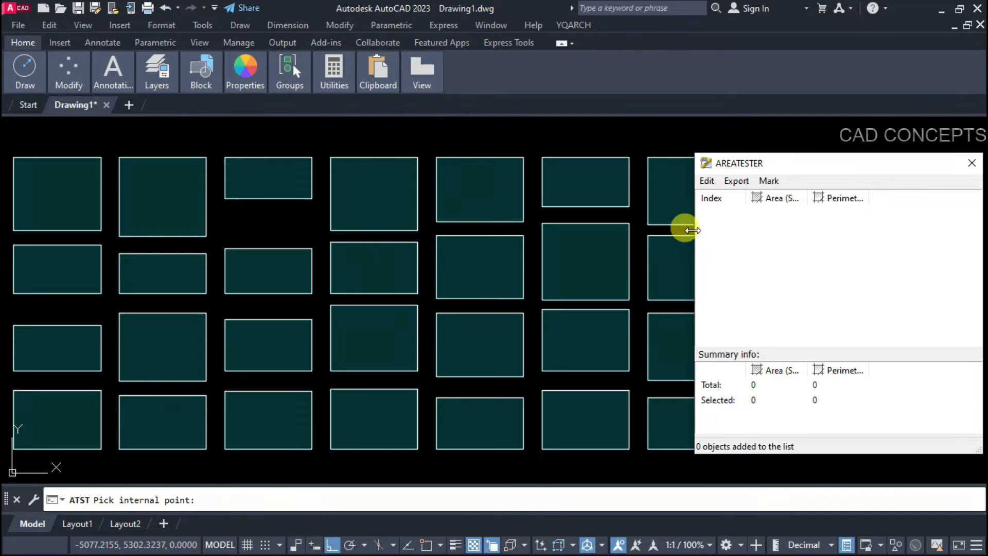
left_click_drag(693, 230, 743, 222)
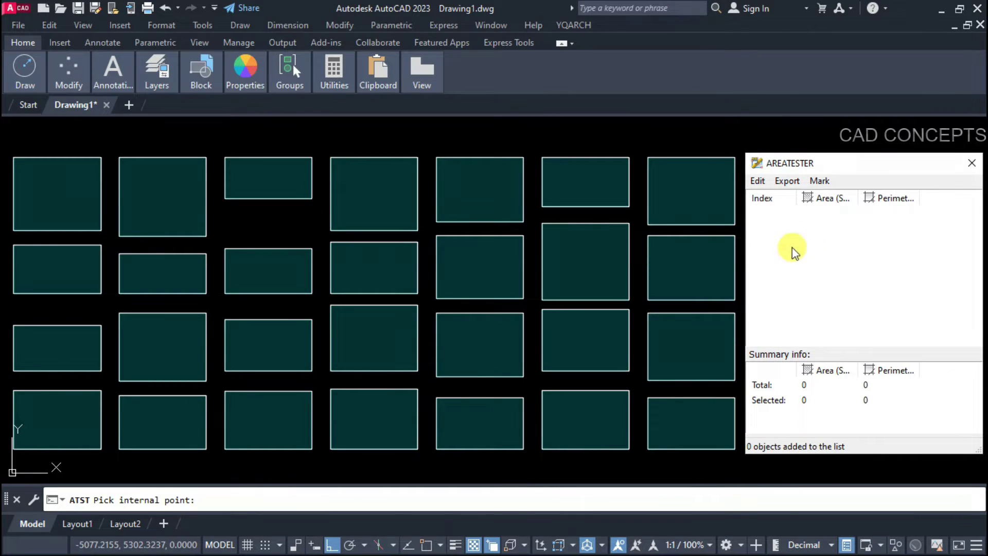
Step: Fill and list the remaining plots in the right-hand columns, seven through four
left_click(691, 195)
left_click(689, 269)
left_click(695, 312)
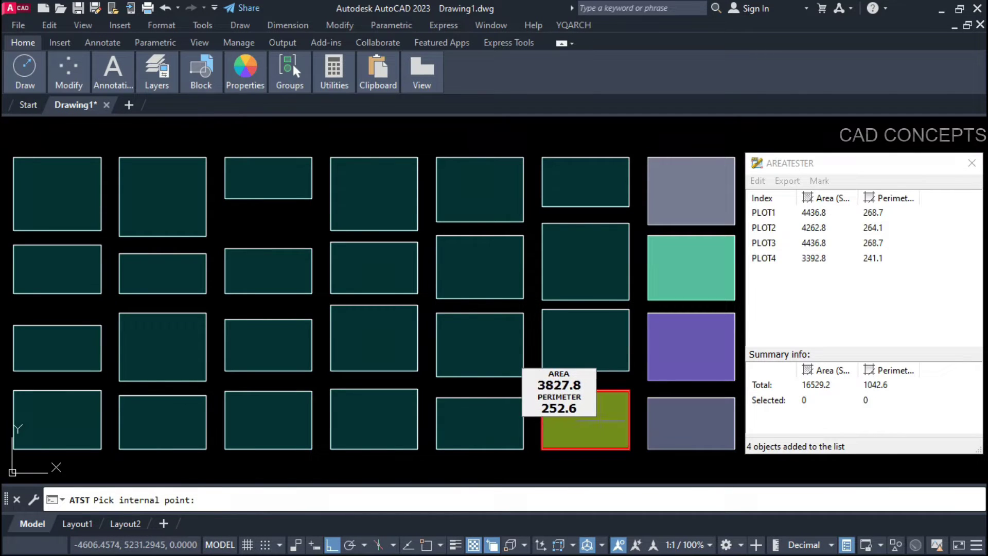
left_click(583, 425)
left_click(597, 352)
left_click(587, 263)
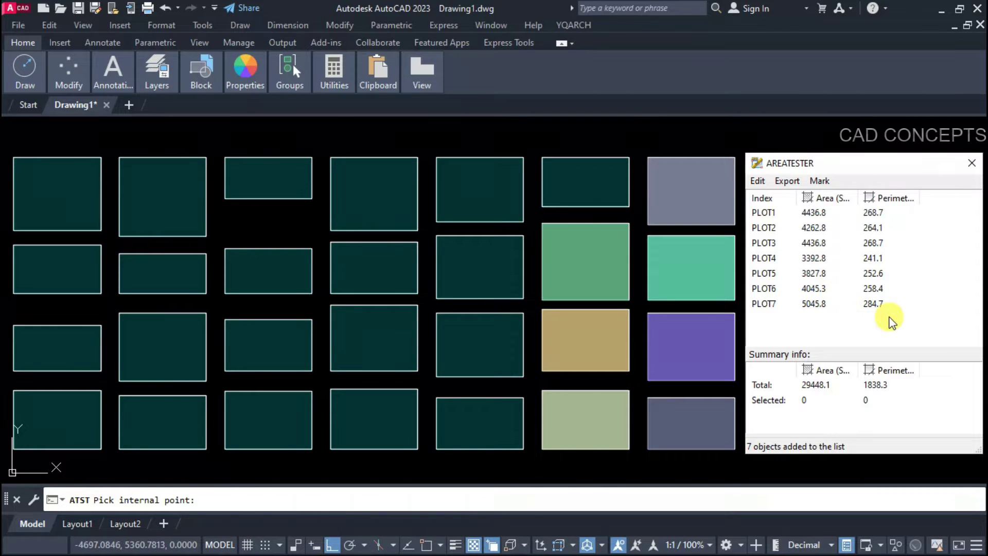
left_click(591, 194)
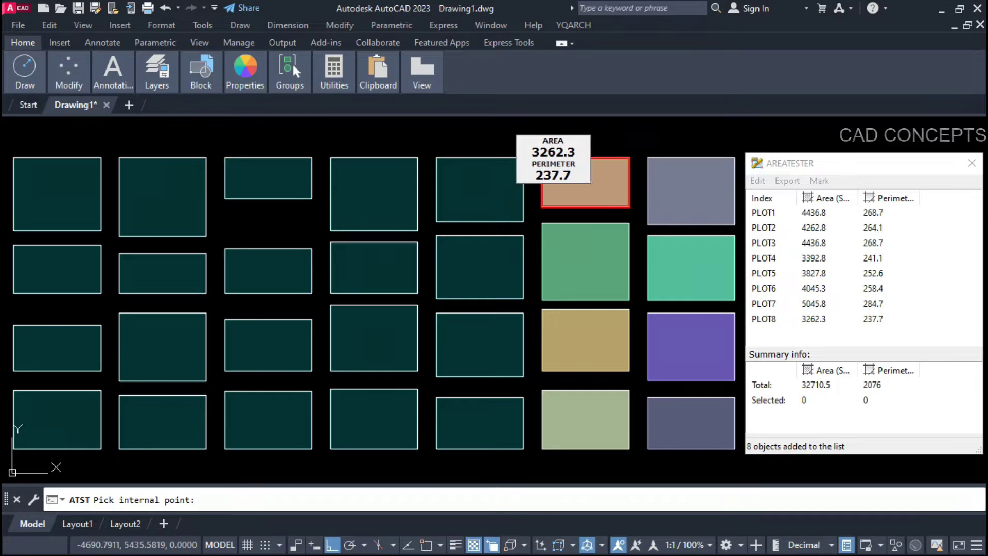
left_click(498, 198)
left_click(494, 266)
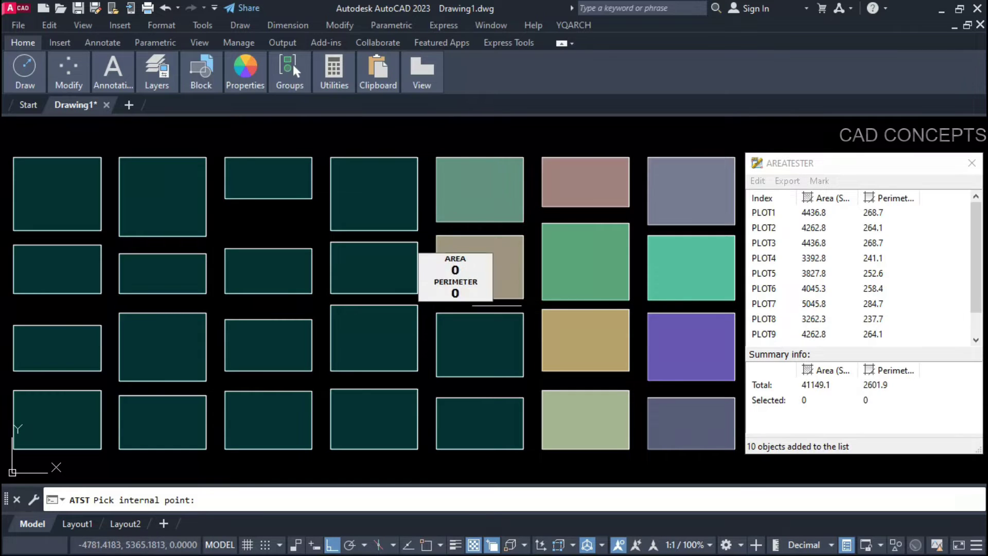
left_click(469, 431)
left_click(391, 427)
left_click(398, 353)
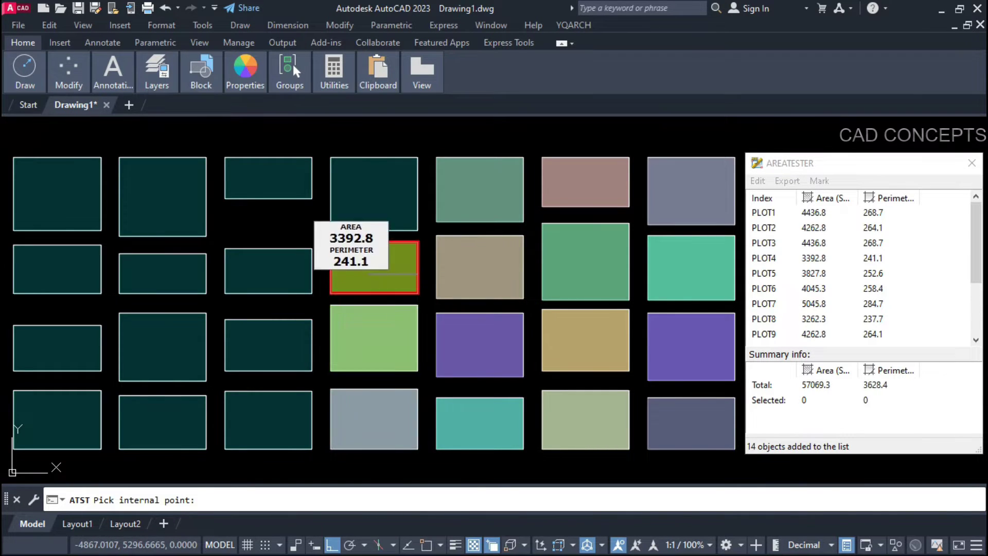
left_click(408, 270)
left_click(385, 208)
Step: Fill and list every plot in columns three, two and one, reaching 28 plots
left_click(290, 185)
left_click(278, 278)
left_click(282, 340)
left_click(271, 421)
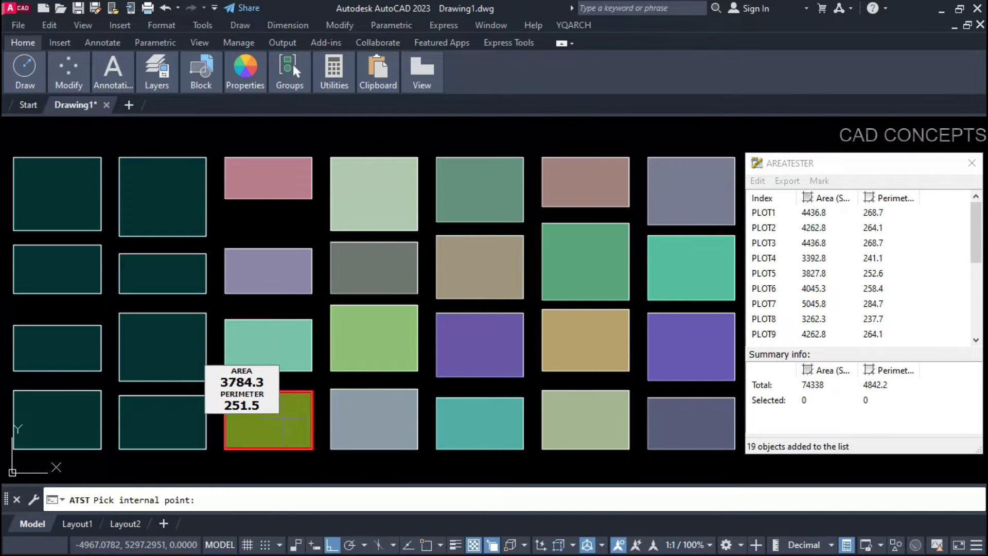
left_click(197, 425)
left_click(197, 352)
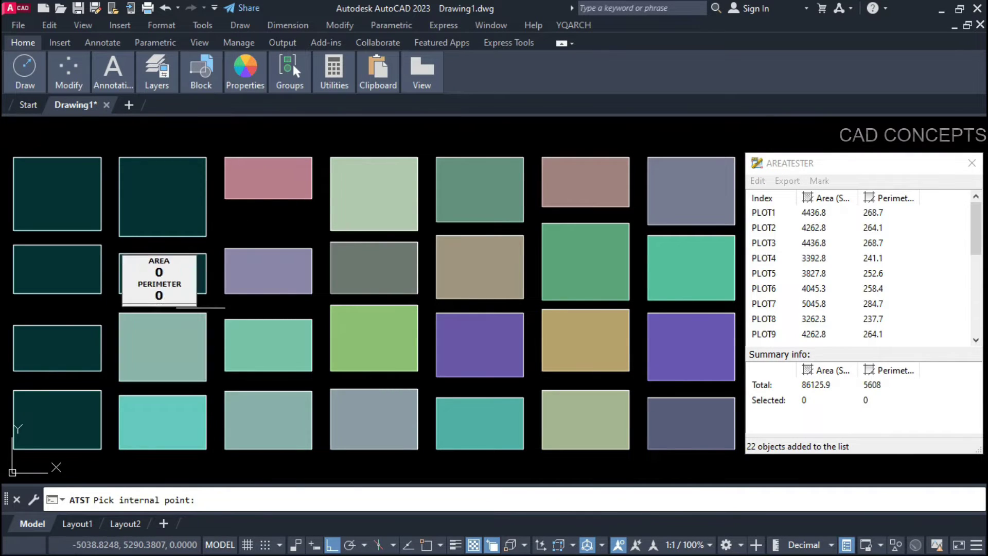
left_click(196, 277)
left_click(193, 210)
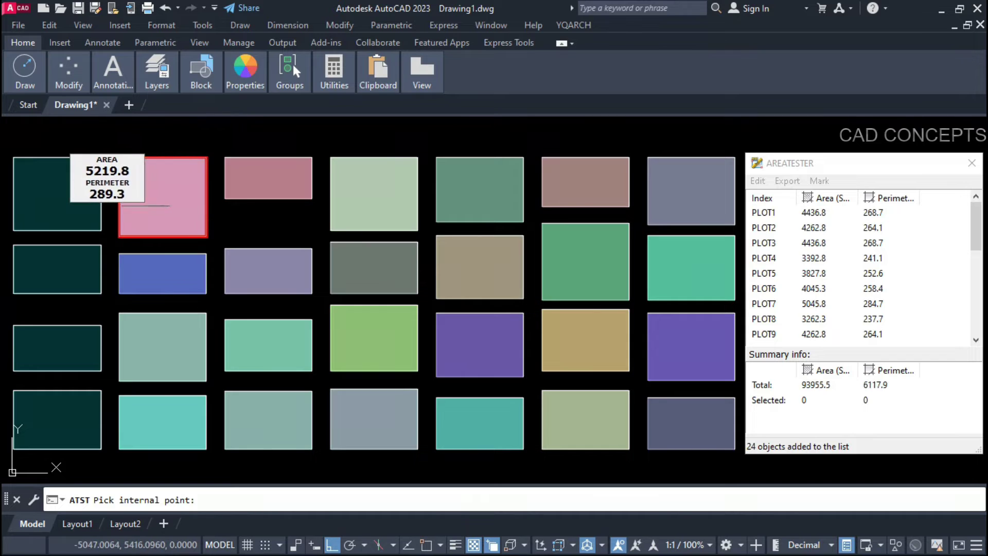
left_click(77, 204)
left_click(85, 280)
left_click(78, 348)
left_click(76, 434)
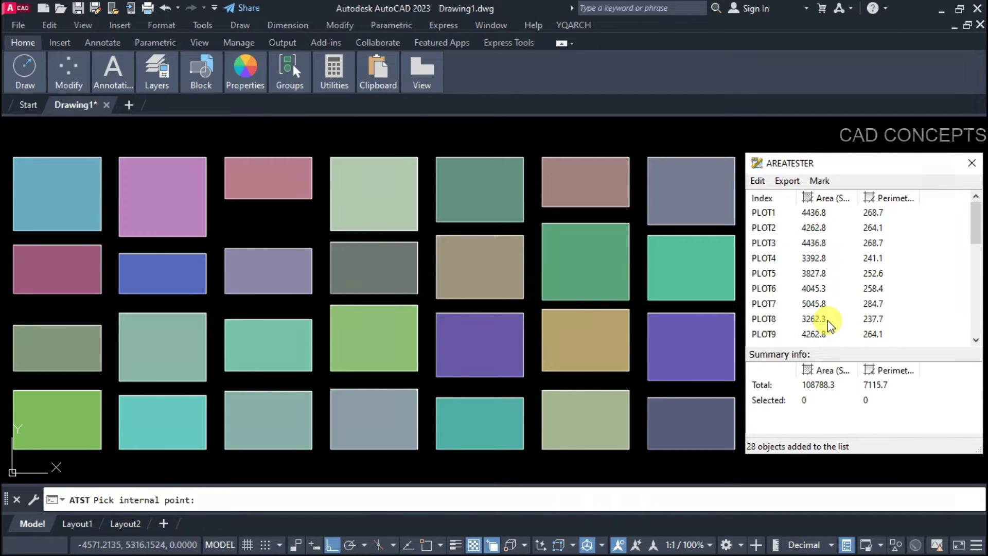
Step: Insert PLOT1–PLOT28 index labels and pan the plot grid into view
left_click(820, 183)
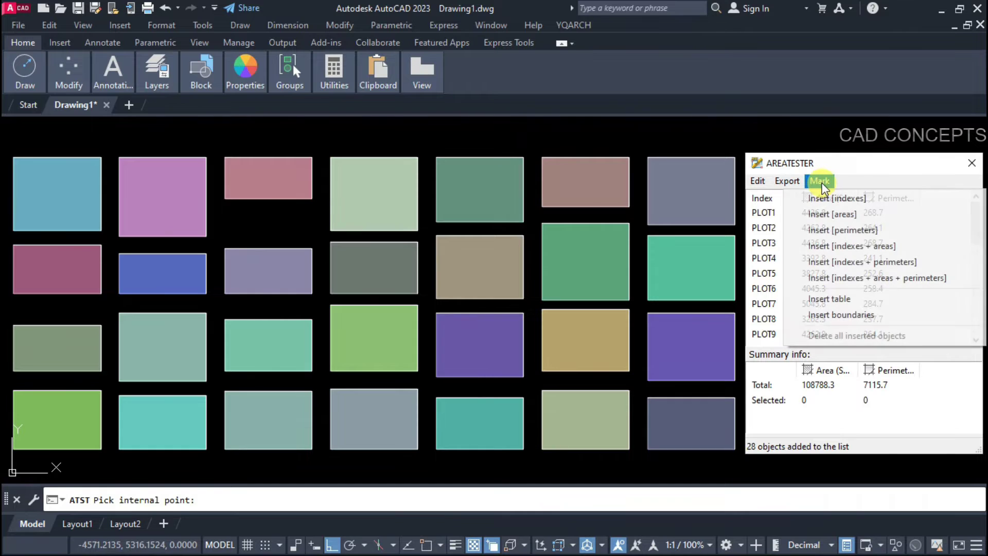
left_click(852, 199)
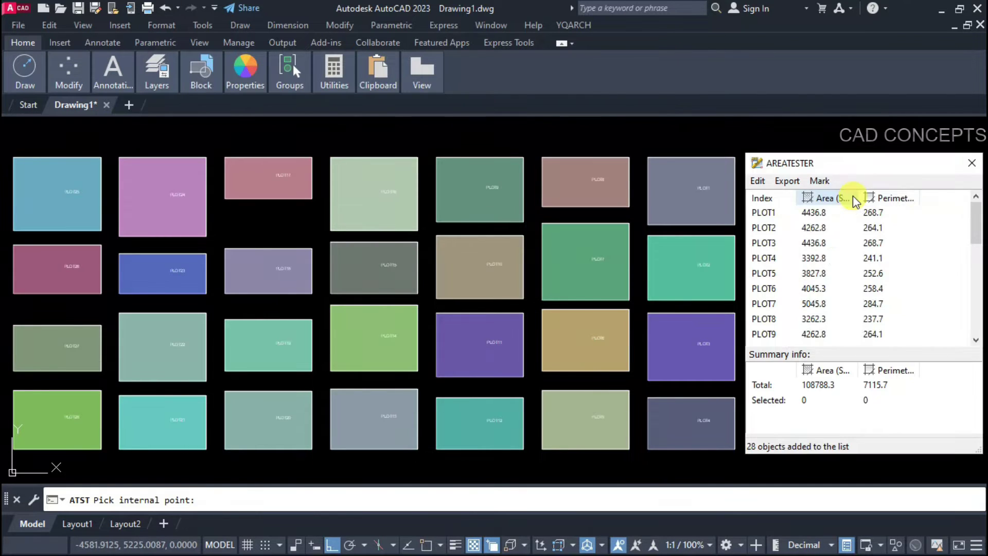
scroll(718, 164, "up", 8)
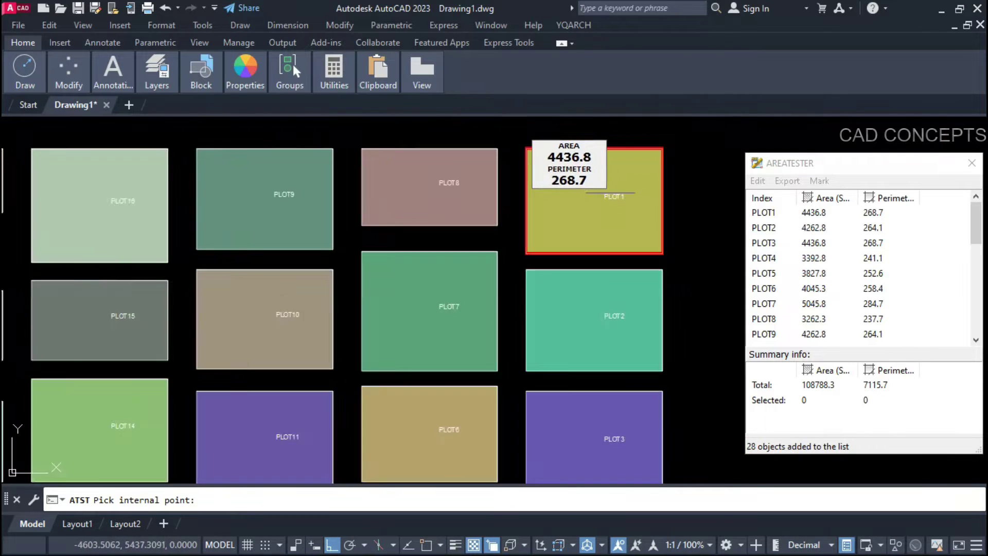
scroll(594, 263, "down", 6)
scroll(595, 263, "up", 2)
scroll(610, 270, "up", 3)
scroll(602, 247, "up", 2)
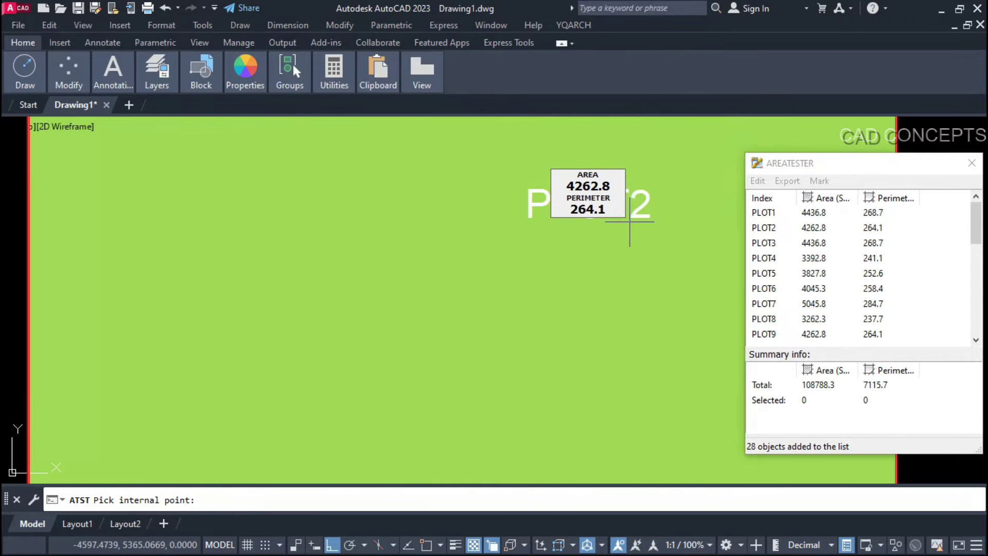
scroll(589, 222, "down", 3)
scroll(617, 263, "down", 5)
scroll(641, 309, "up", 1)
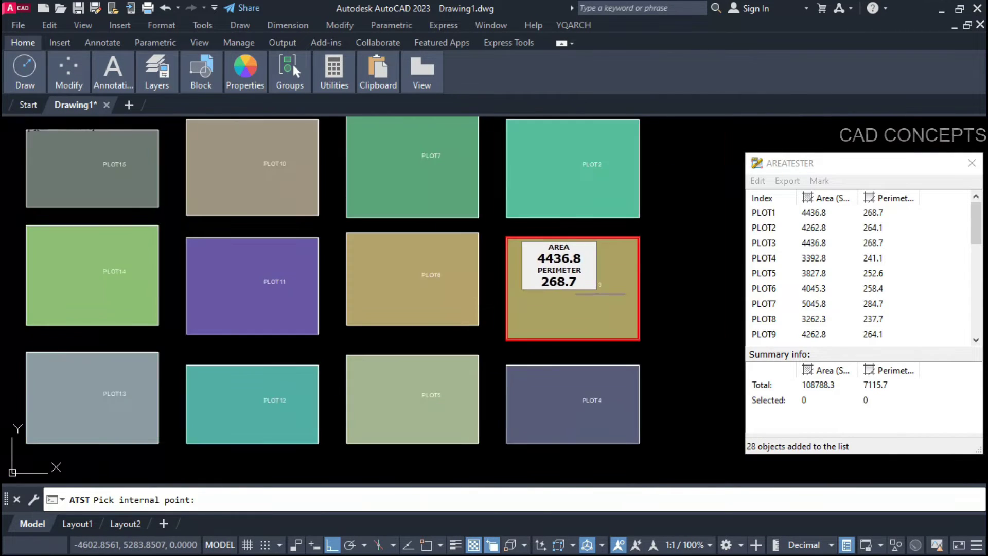
scroll(640, 317, "up", 2)
scroll(668, 335, "down", 1)
scroll(668, 335, "down", 2)
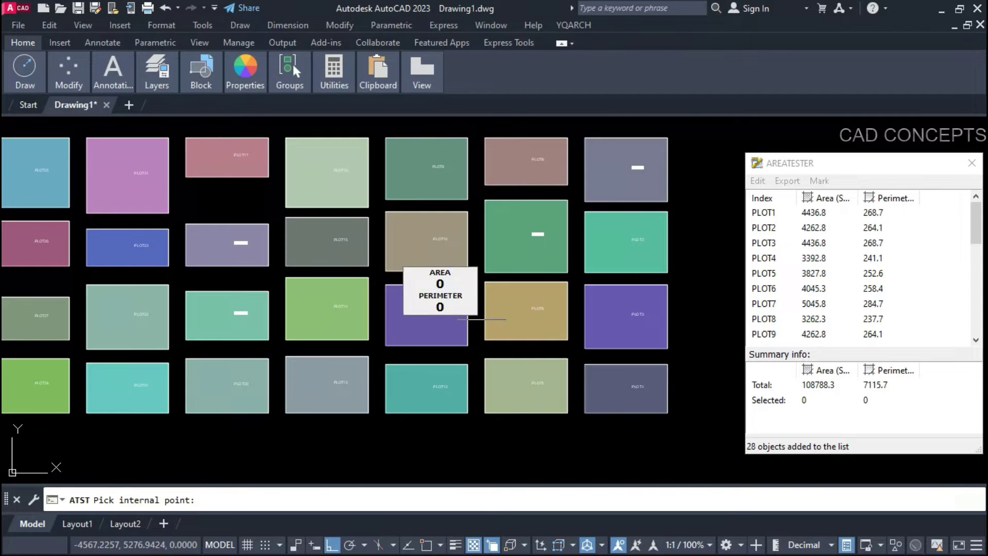
middle_click_drag(476, 312, 517, 331)
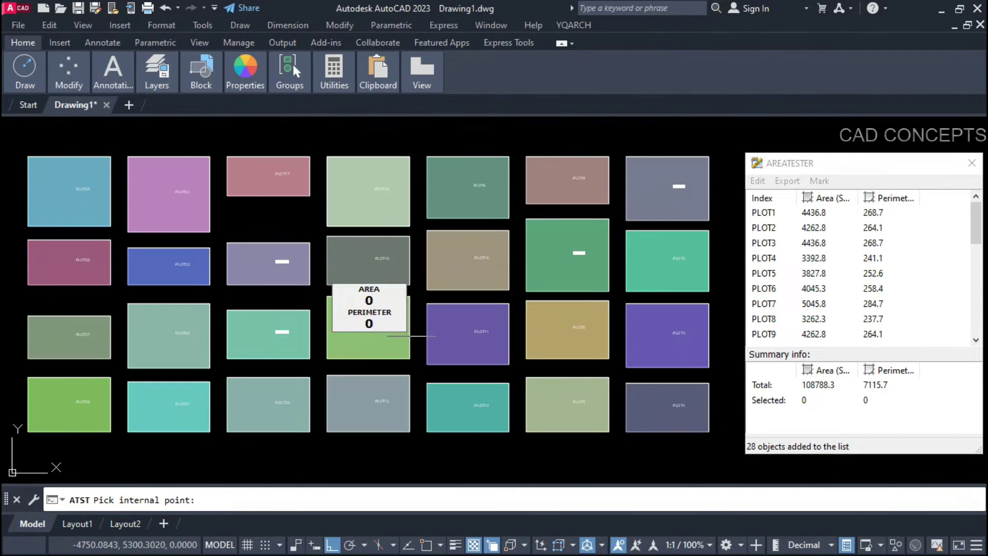
Step: Insert square-foot area labels, then replace them with running-foot perimeter labels
left_click(820, 182)
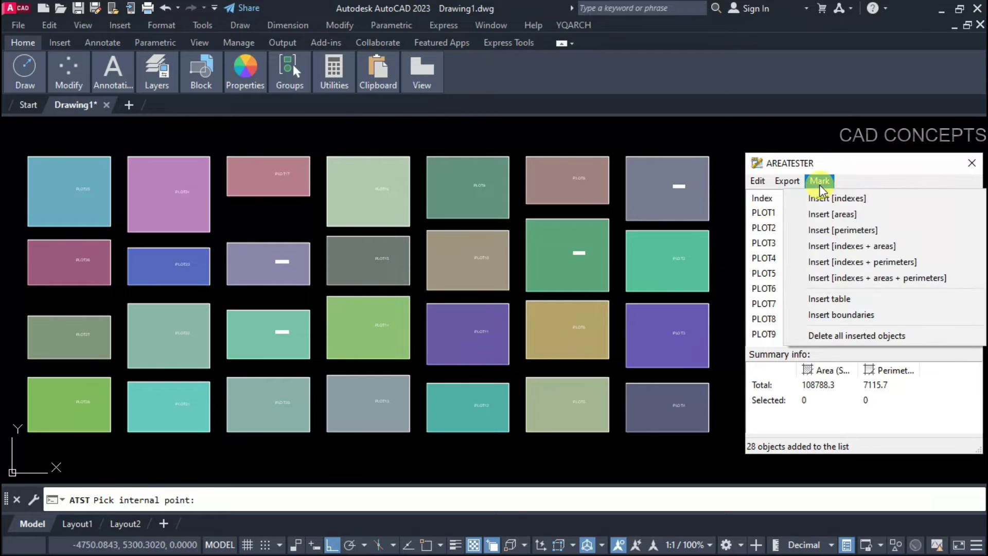
left_click(832, 215)
scroll(679, 185, "up", 2)
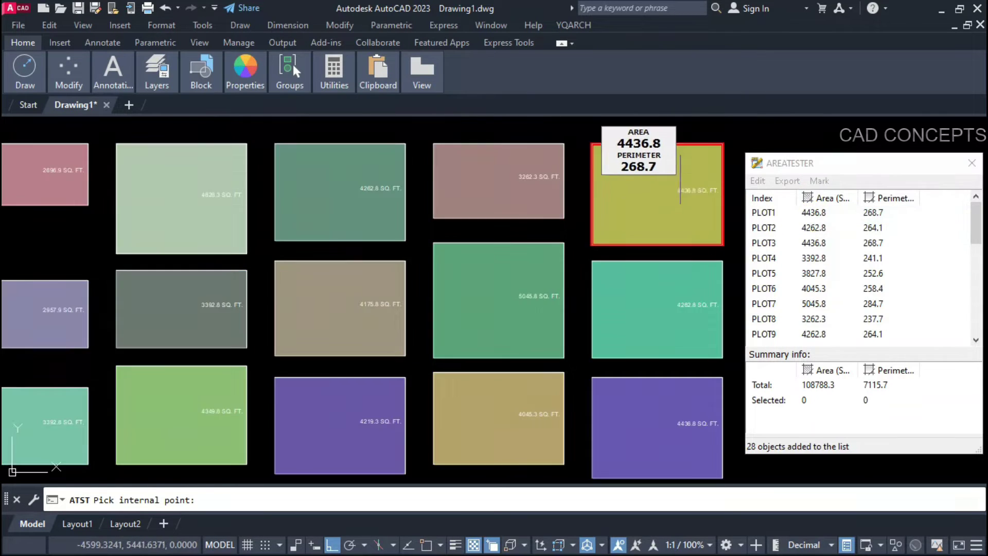
scroll(680, 186, "up", 3)
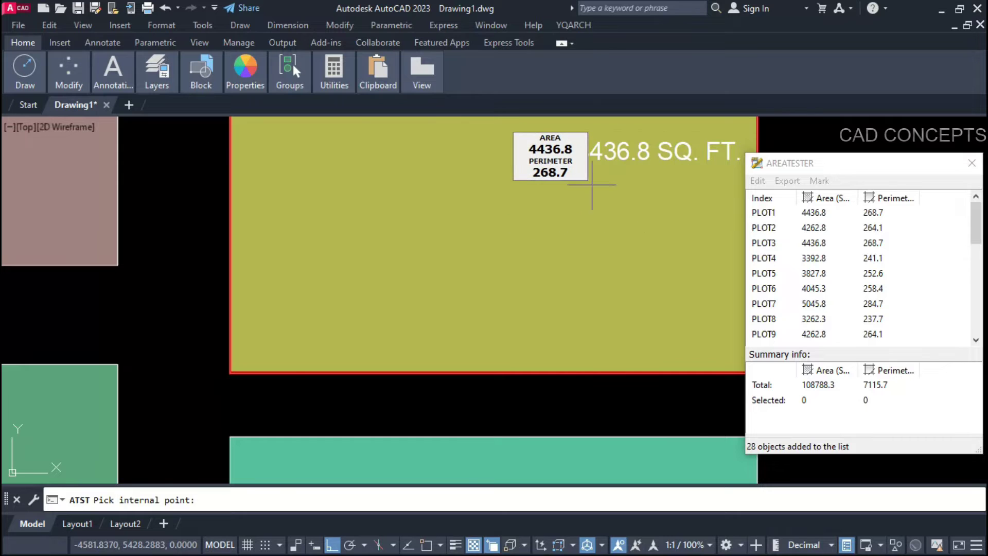
scroll(592, 185, "down", 3)
scroll(593, 185, "down", 3)
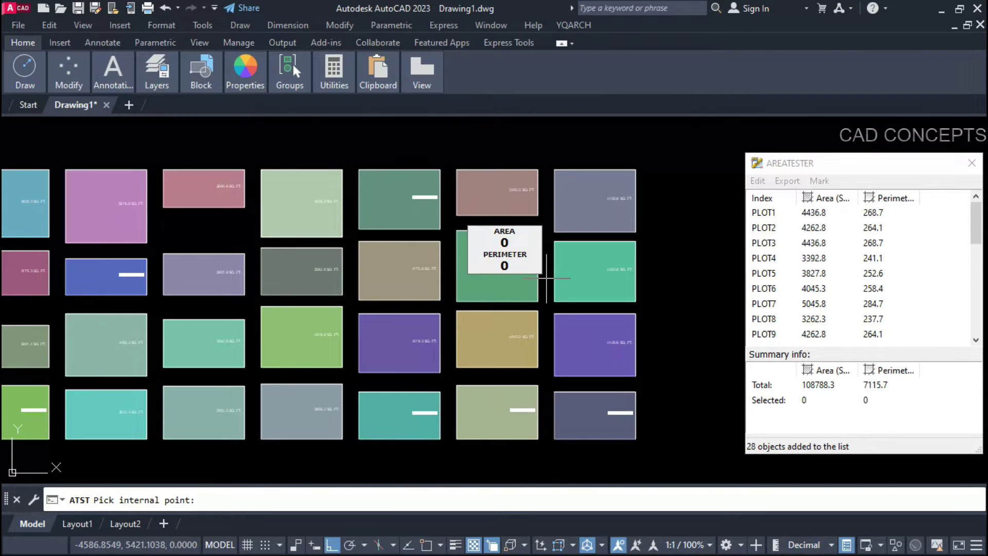
middle_click_drag(608, 283, 662, 283)
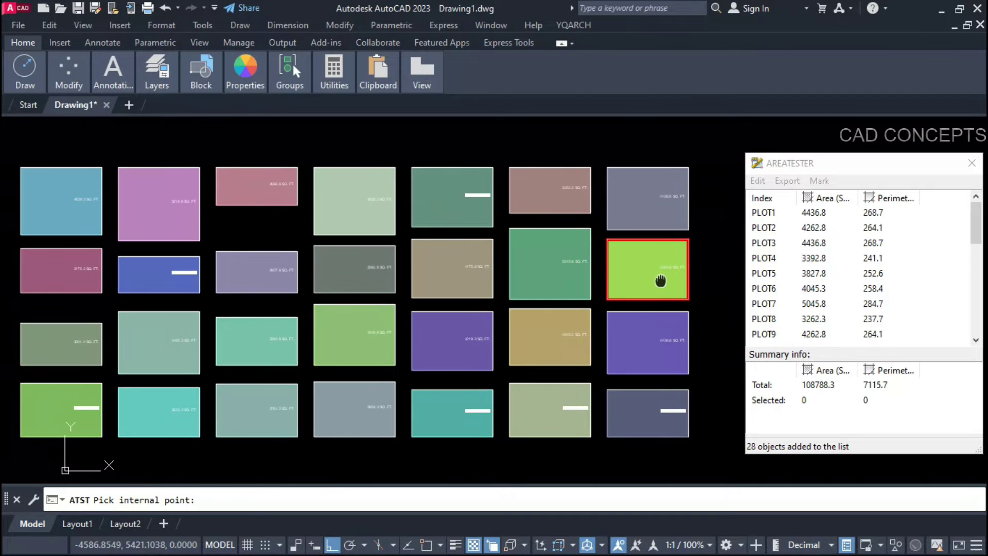
left_click(821, 183)
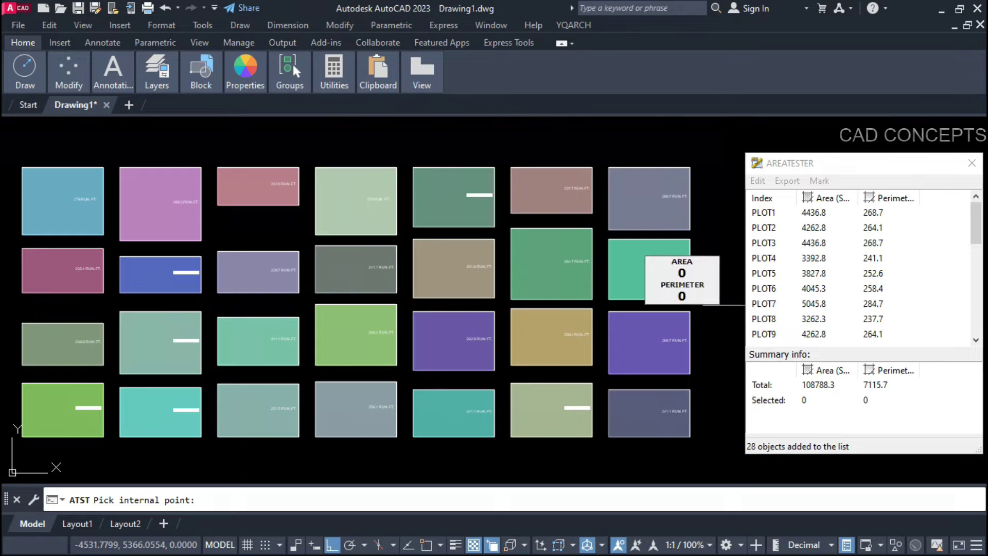
left_click(819, 182)
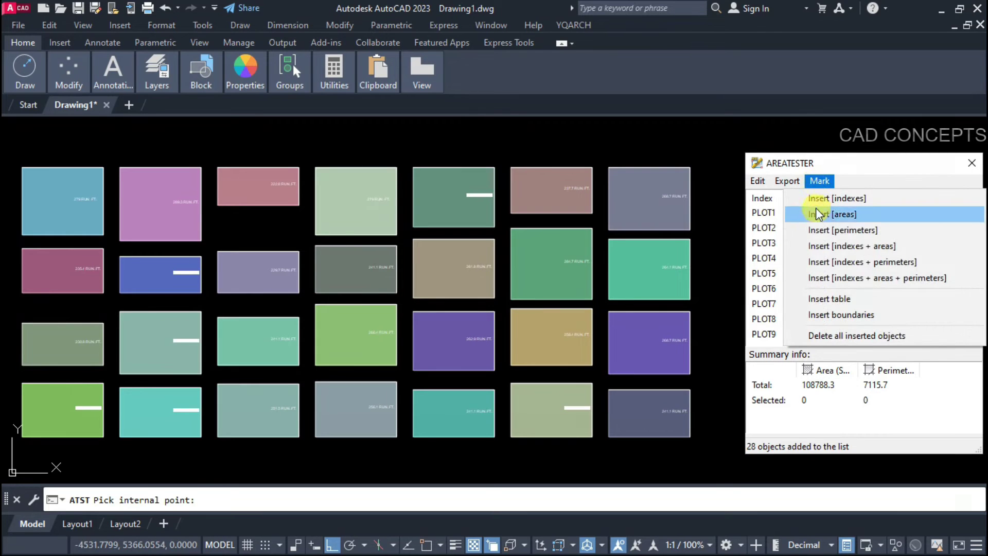
Step: Insert index+area, then index+perimeter, and finally index+area+perimeter labels on every plot
left_click(818, 245)
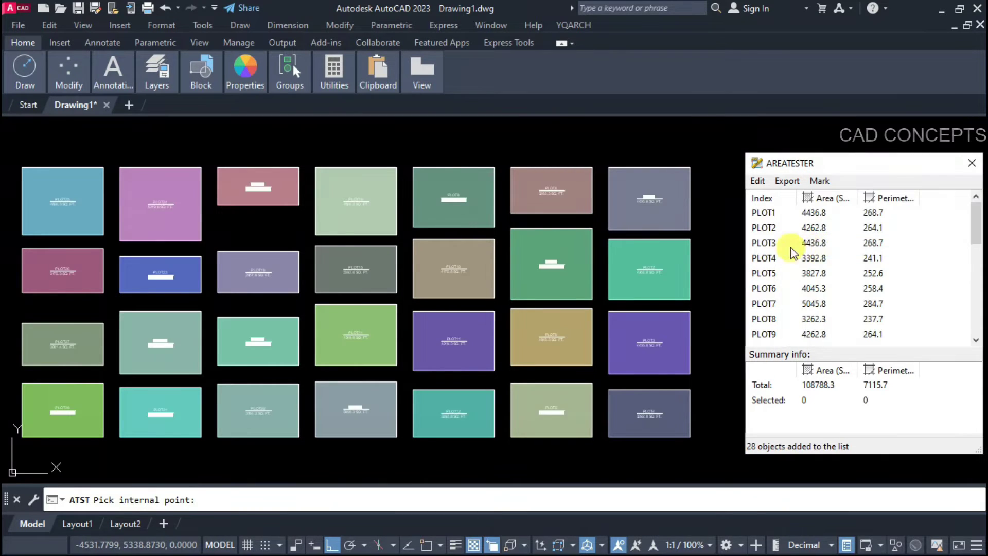
scroll(641, 192, "up", 5)
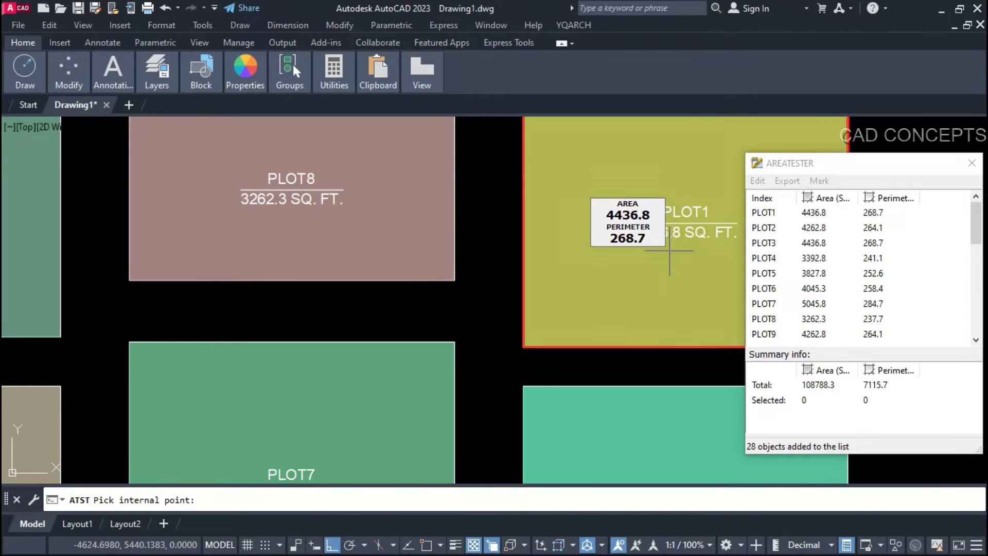
scroll(638, 222, "down", 3)
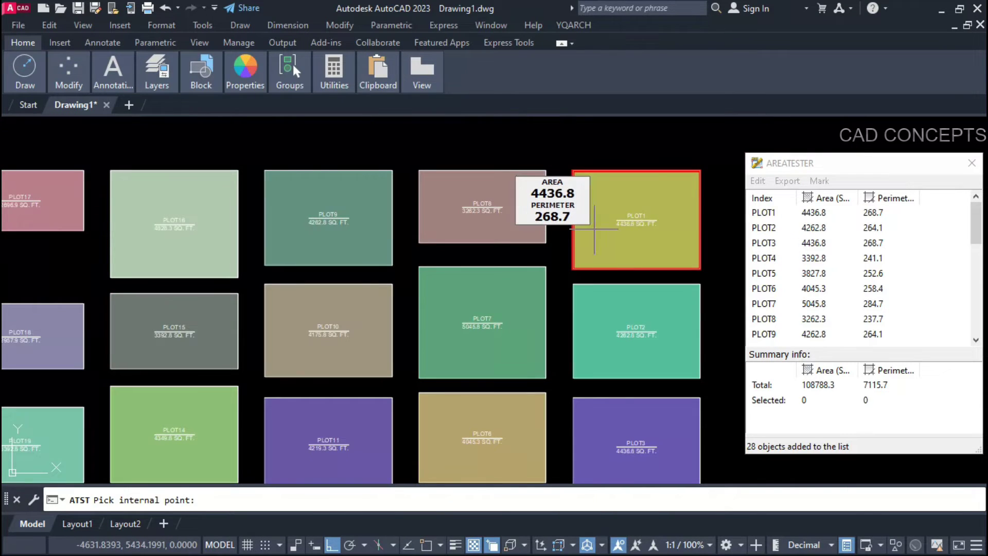
left_click(820, 181)
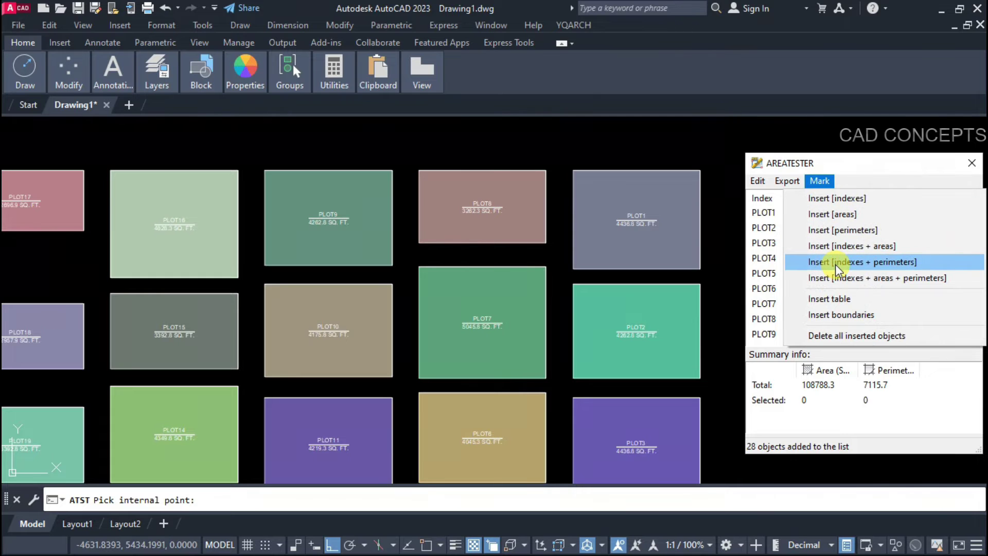
left_click(871, 264)
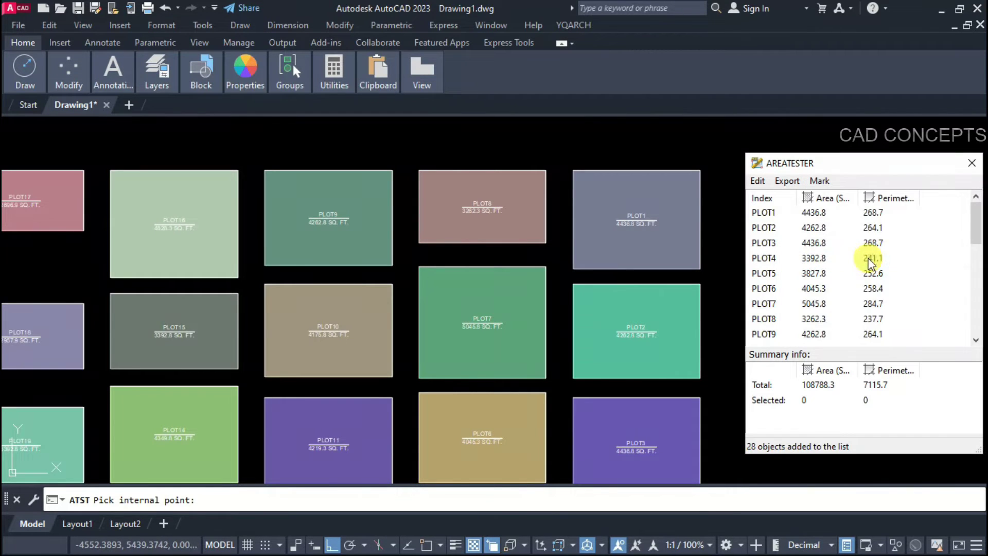
scroll(656, 201, "up", 2)
scroll(656, 201, "up", 2)
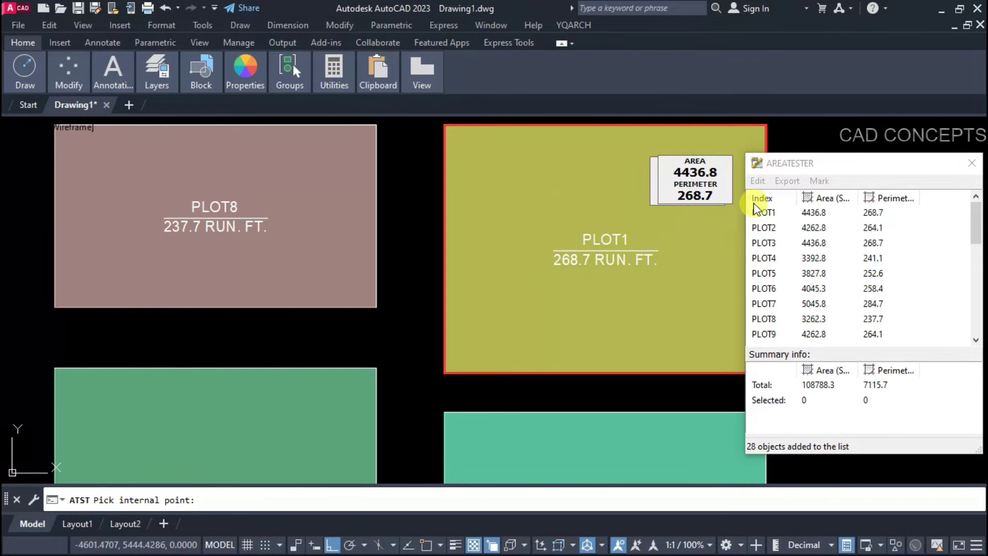
left_click(820, 183)
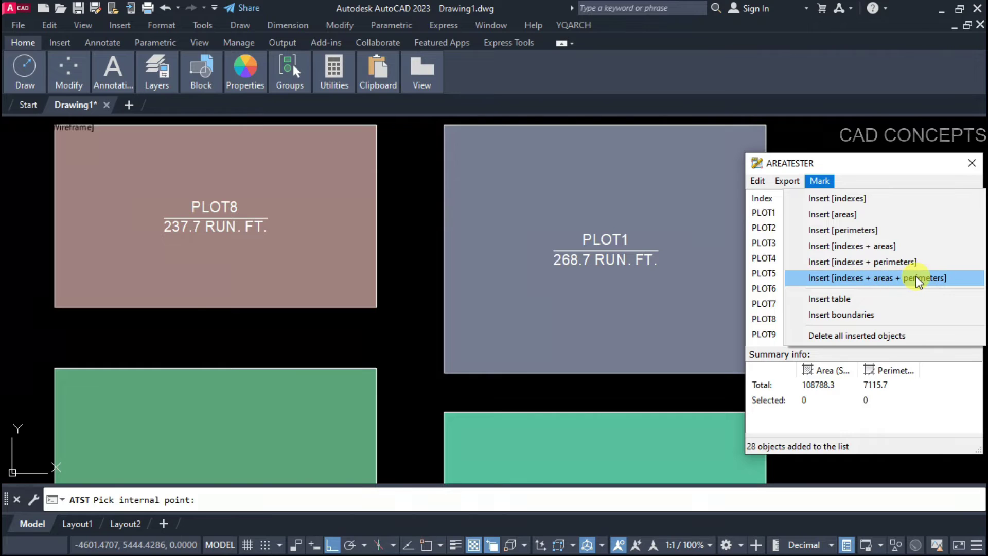
left_click(893, 276)
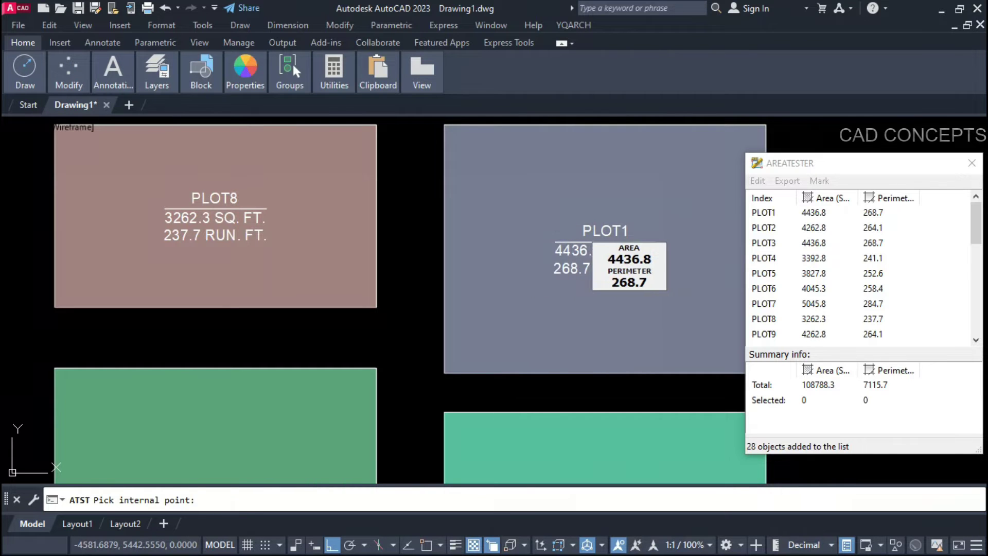
scroll(654, 233, "down", 6)
scroll(445, 290, "down", 3)
scroll(416, 289, "up", 4)
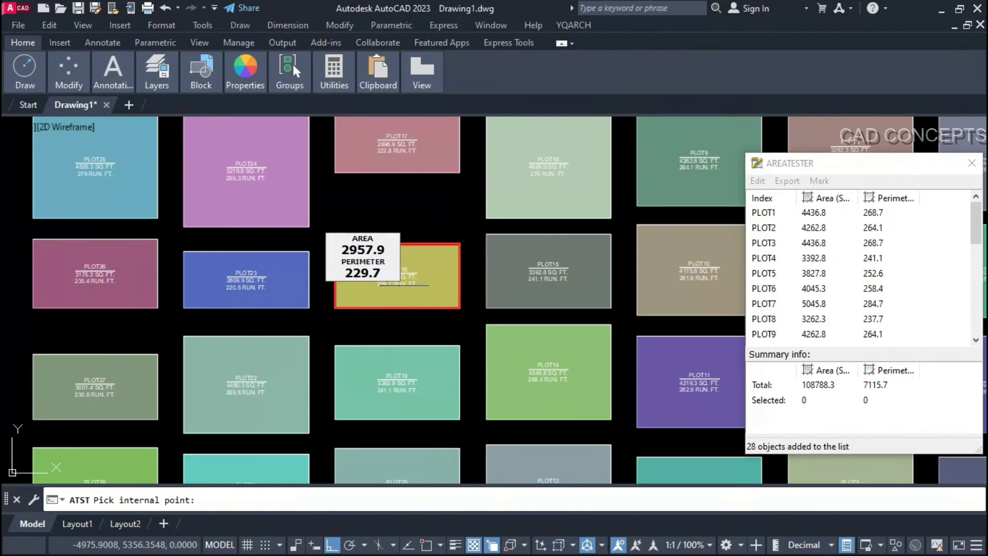
scroll(357, 330, "down", 2)
scroll(332, 332, "down", 2)
scroll(348, 355, "up", 2)
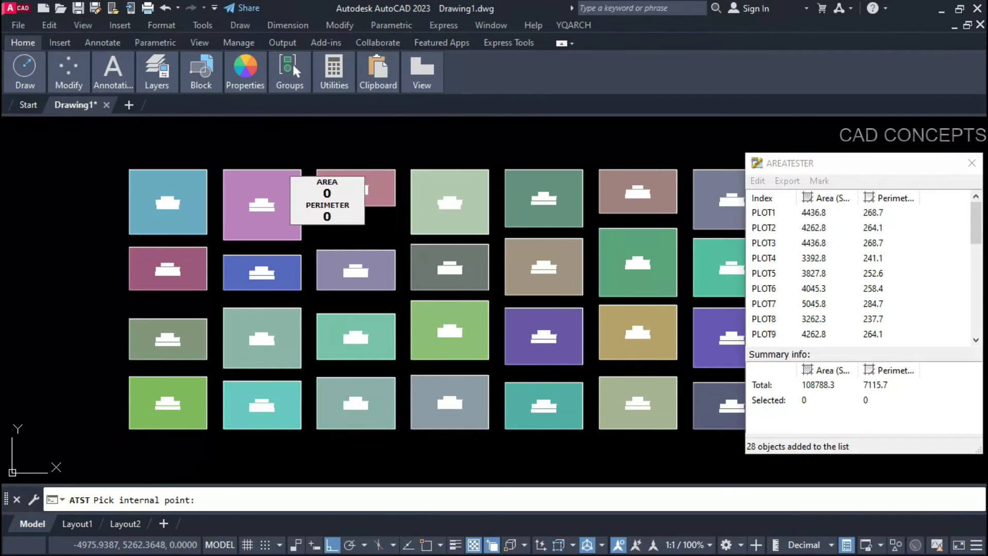
Step: Place the 28-plot area table with its 108788.3 total right of the plots
left_click(815, 184)
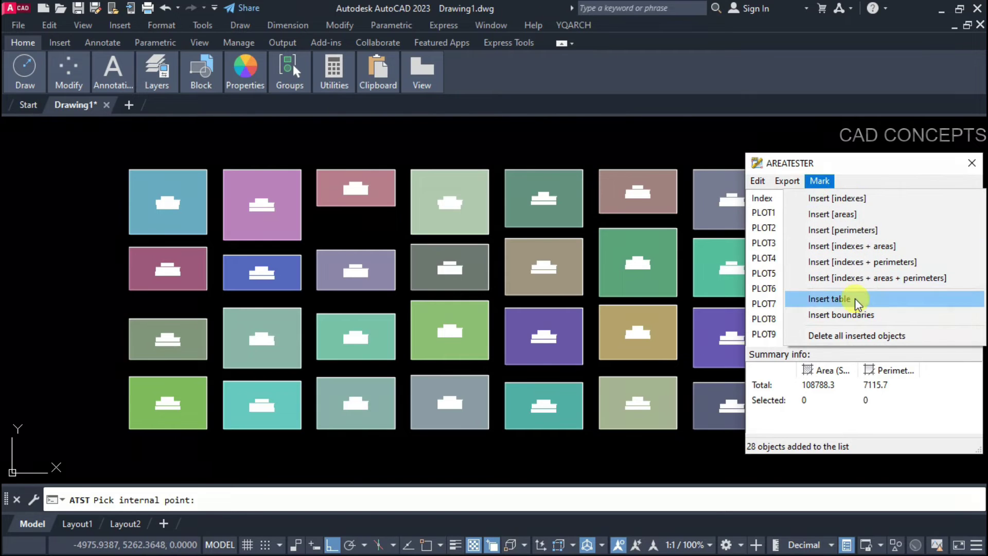
left_click(830, 298)
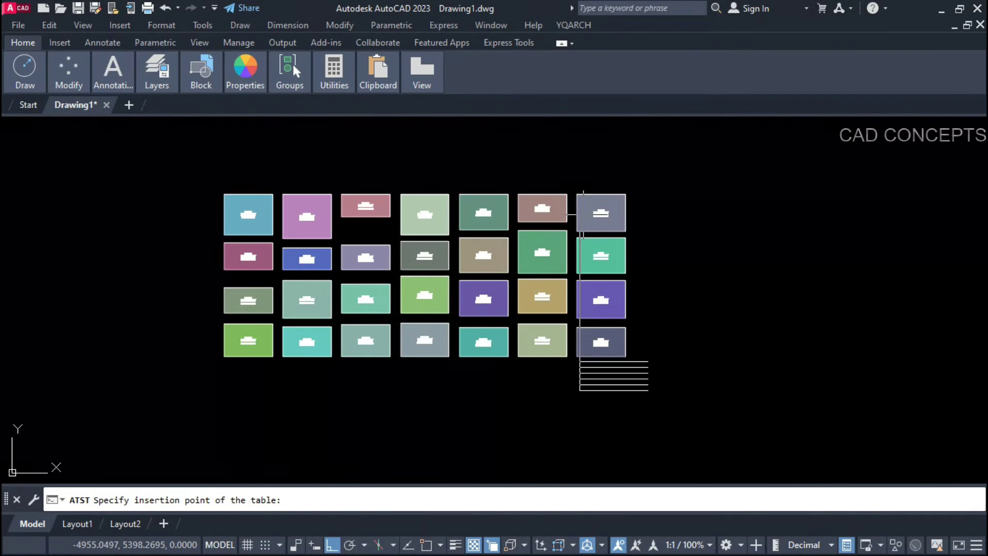
left_click(639, 190)
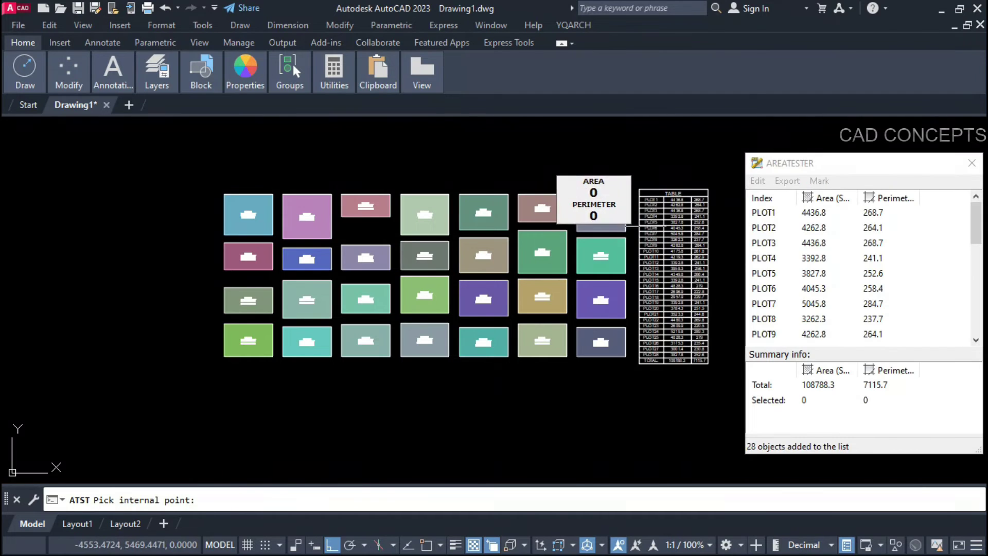
scroll(660, 208, "up", 3)
scroll(679, 204, "up", 3)
scroll(660, 171, "up", 3)
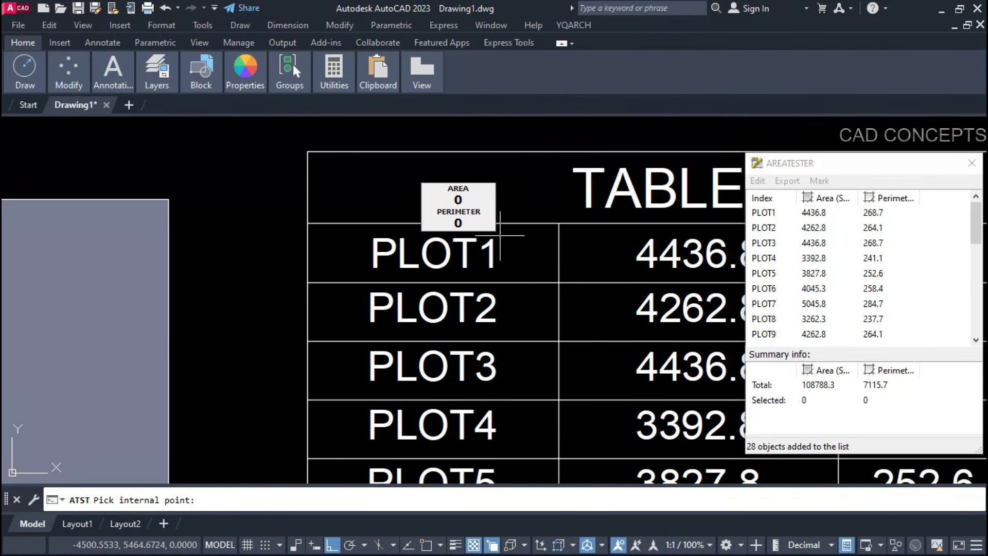
scroll(518, 227, "down", 3)
scroll(552, 239, "down", 3)
scroll(482, 339, "up", 3)
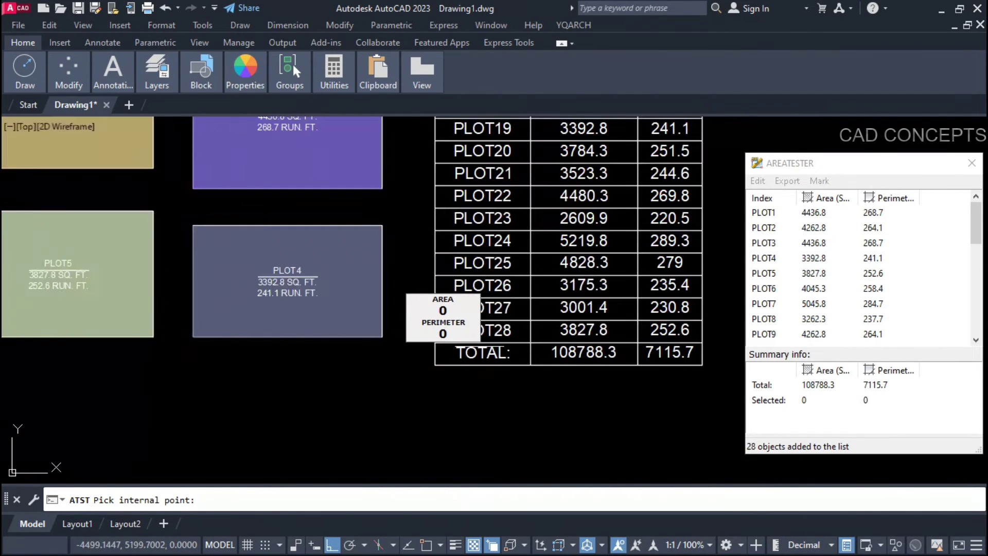
scroll(471, 357, "up", 2)
scroll(443, 352, "down", 2)
scroll(454, 362, "down", 2)
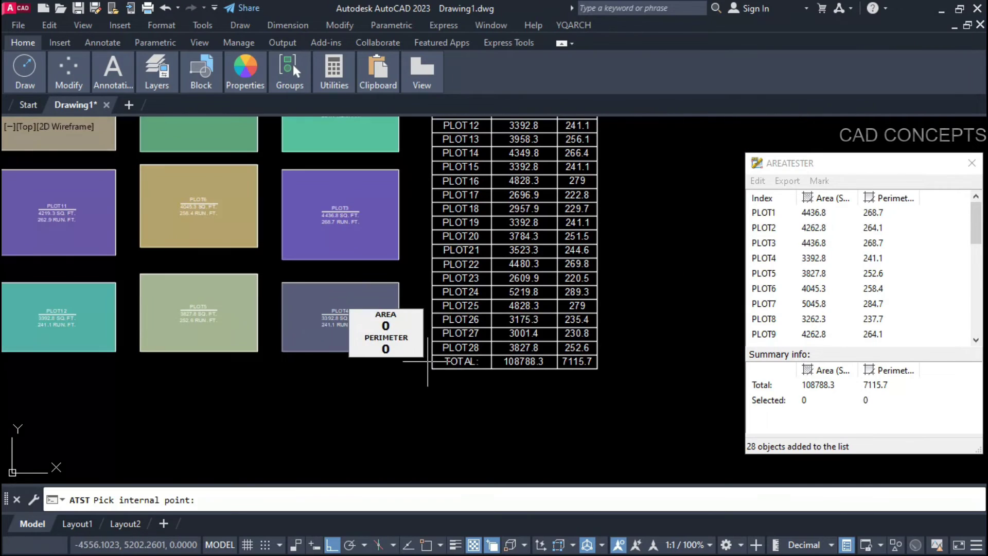
scroll(468, 360, "up", 4)
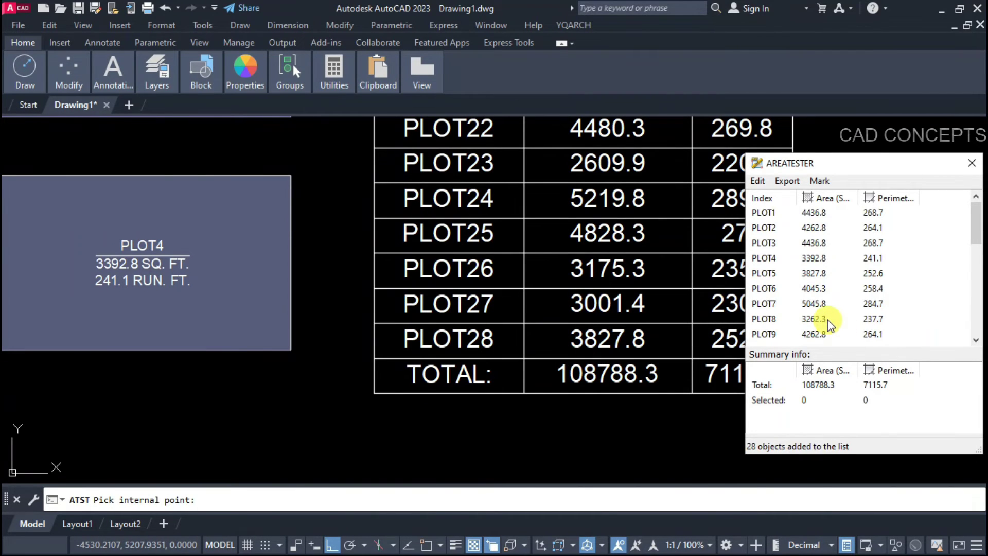
scroll(827, 320, "down", 2)
scroll(827, 320, "down", 4)
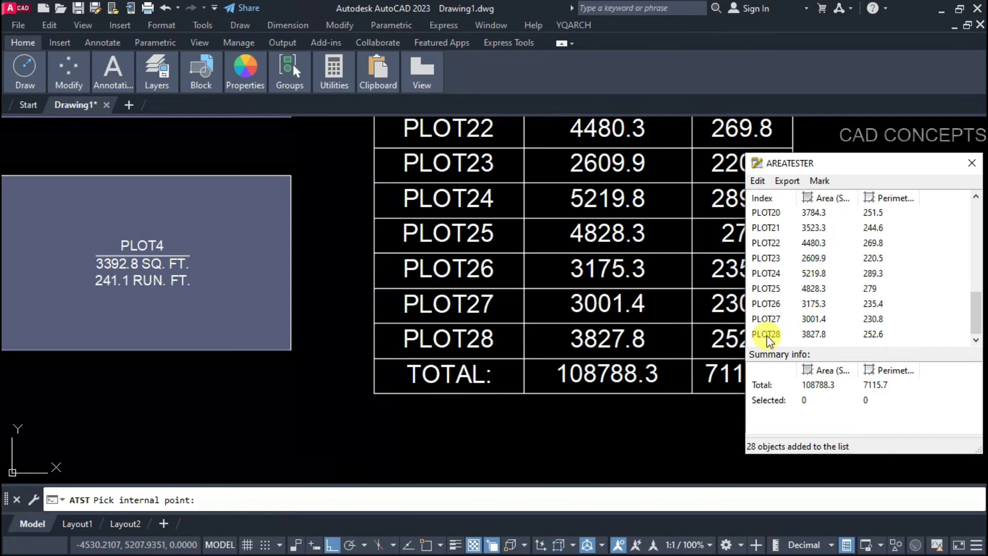
scroll(523, 311, "up", 2)
scroll(501, 367, "down", 4)
scroll(496, 372, "down", 3)
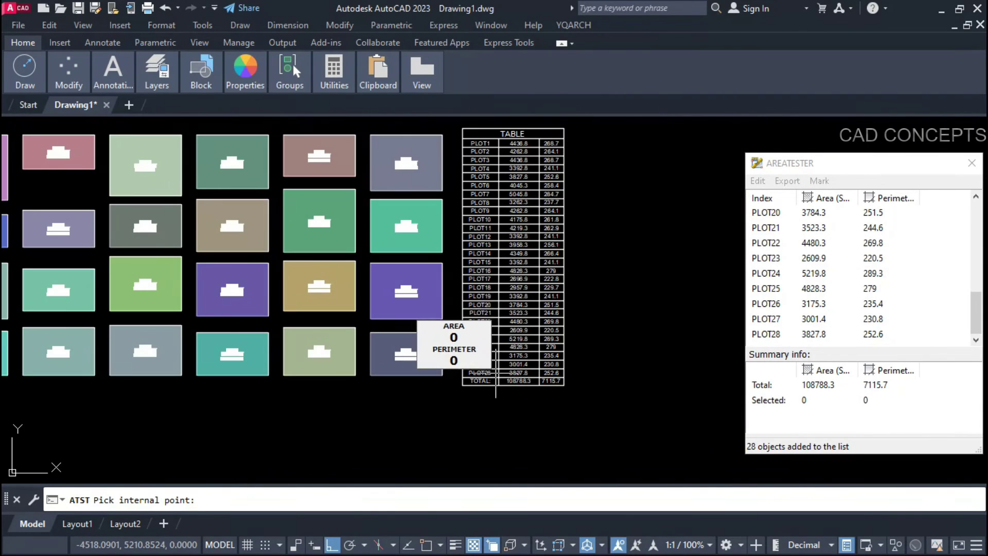
Step: Export the area list as a text file named TEXT
left_click(801, 184)
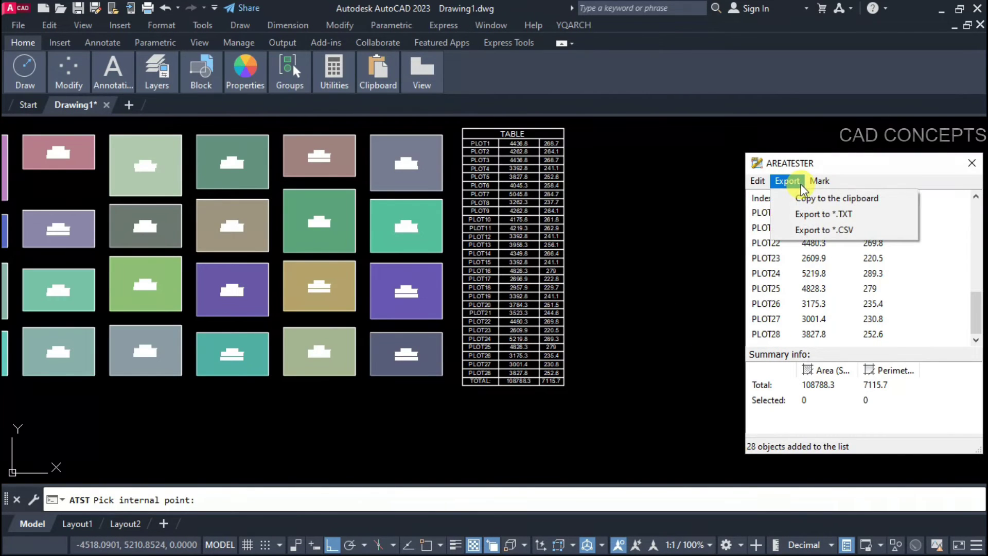
left_click(812, 213)
type("EXT")
left_click(663, 378)
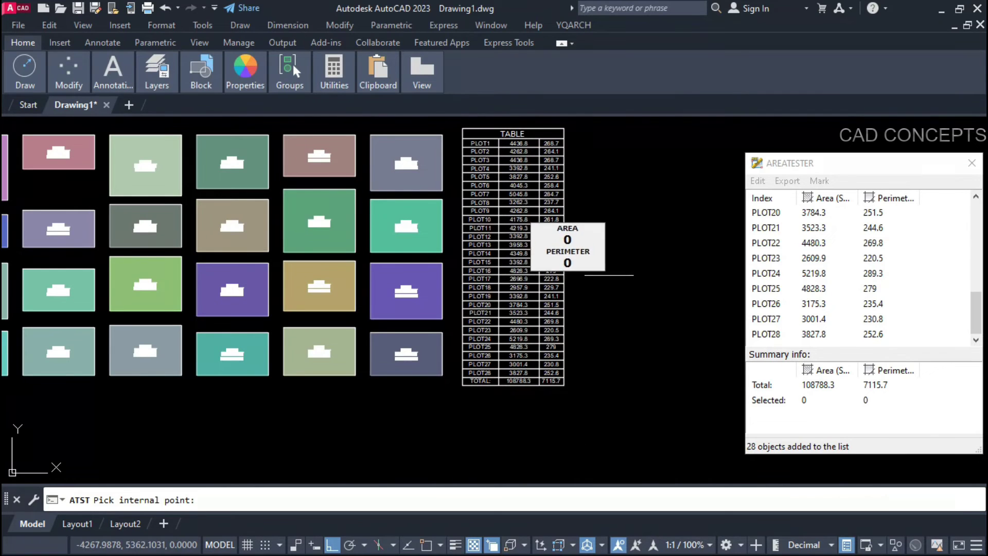
Step: Export the area list as AREA.csv and end the area-picking command
left_click(787, 180)
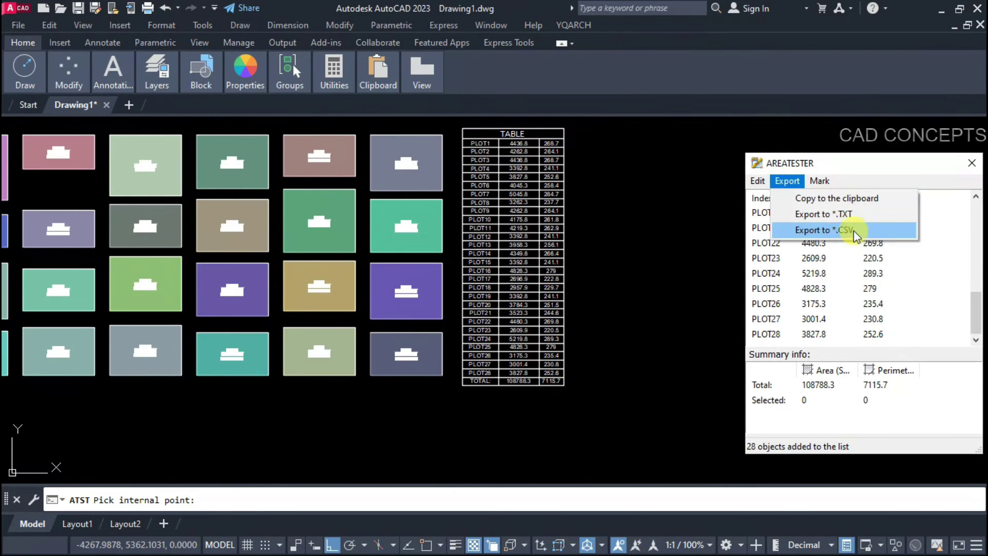
left_click(844, 230)
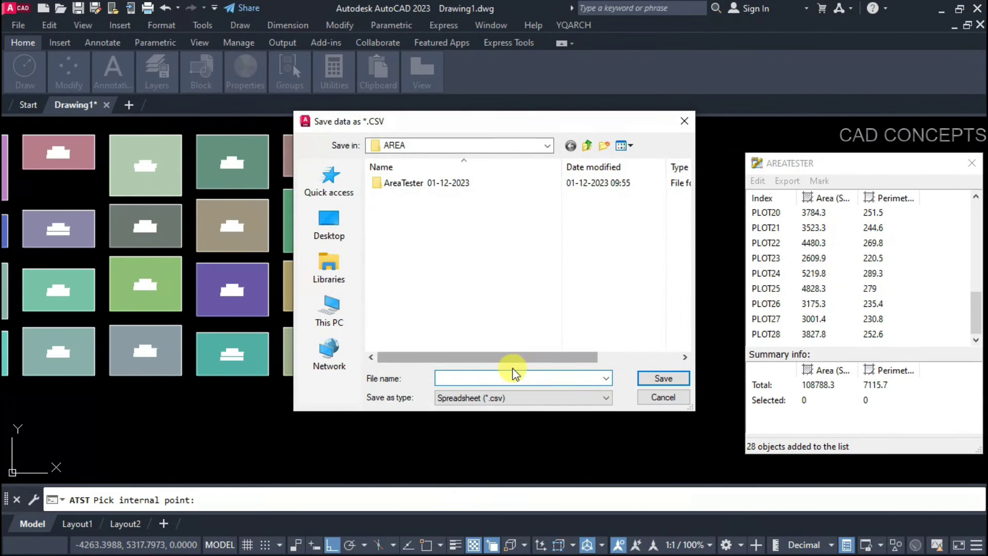
type("AREA")
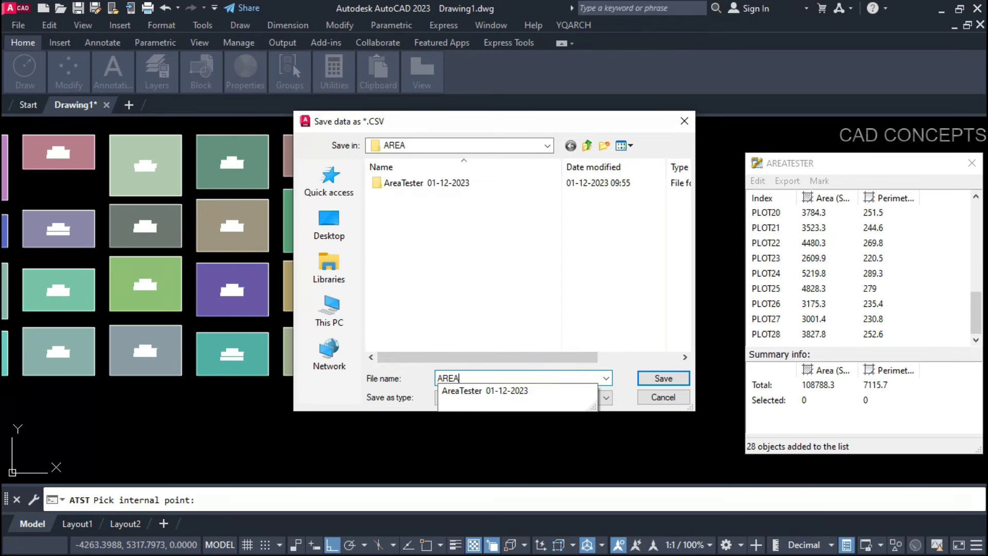
left_click(654, 372)
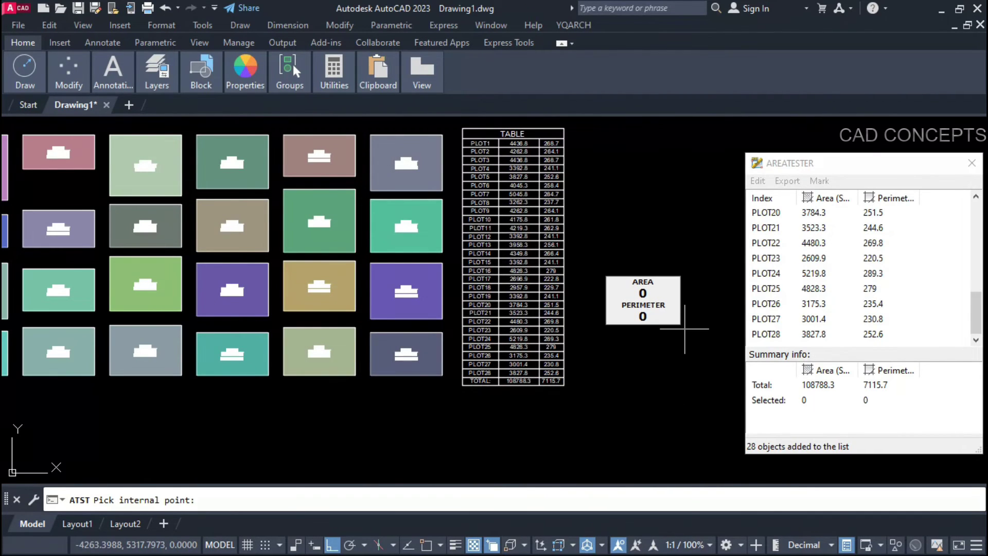
key("Escape")
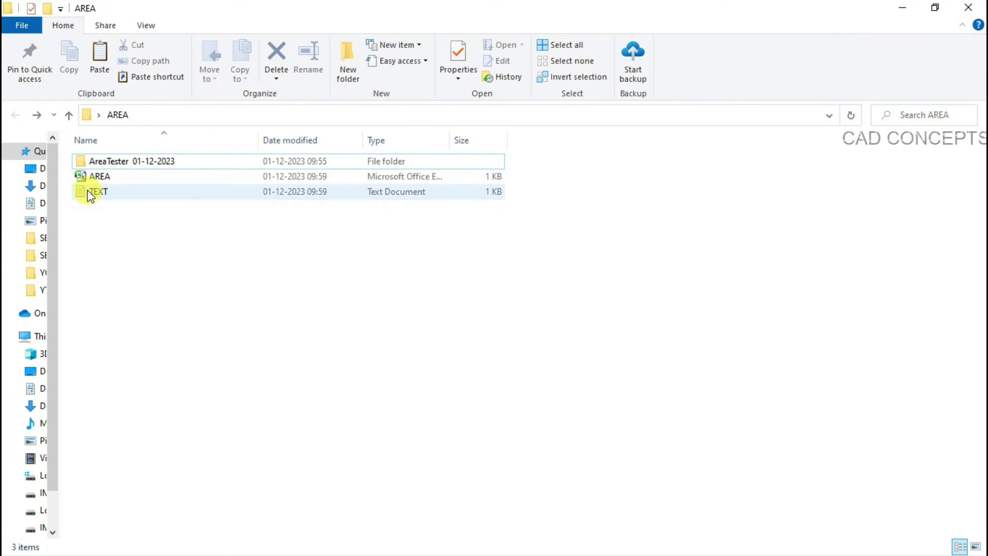
Step: Open the AREA spreadsheet in Excel and zoom the worksheet to 130%
double_click(98, 177)
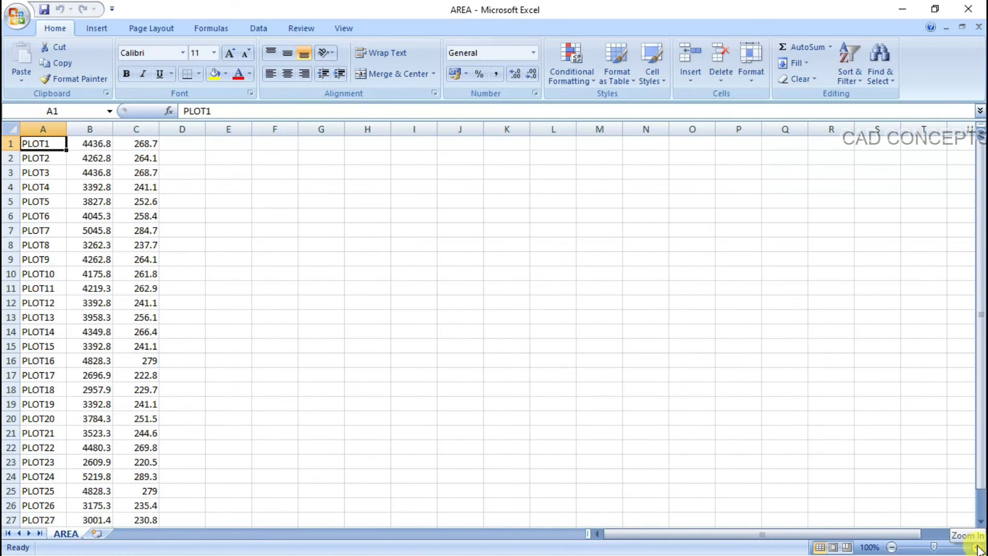
left_click(978, 547)
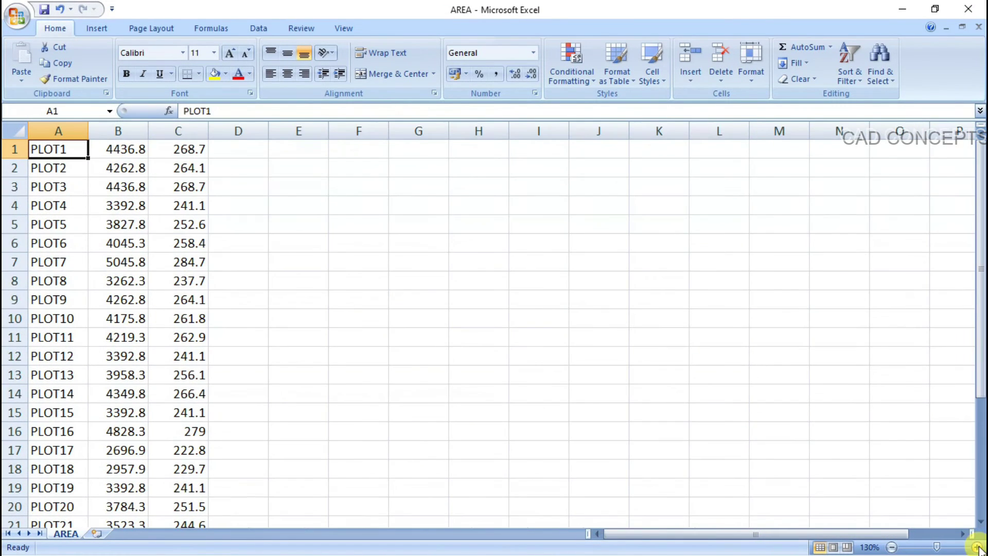
scroll(143, 411, "down", 5)
scroll(139, 404, "down", 4)
scroll(139, 402, "up", 4)
scroll(140, 402, "up", 5)
scroll(69, 234, "down", 4)
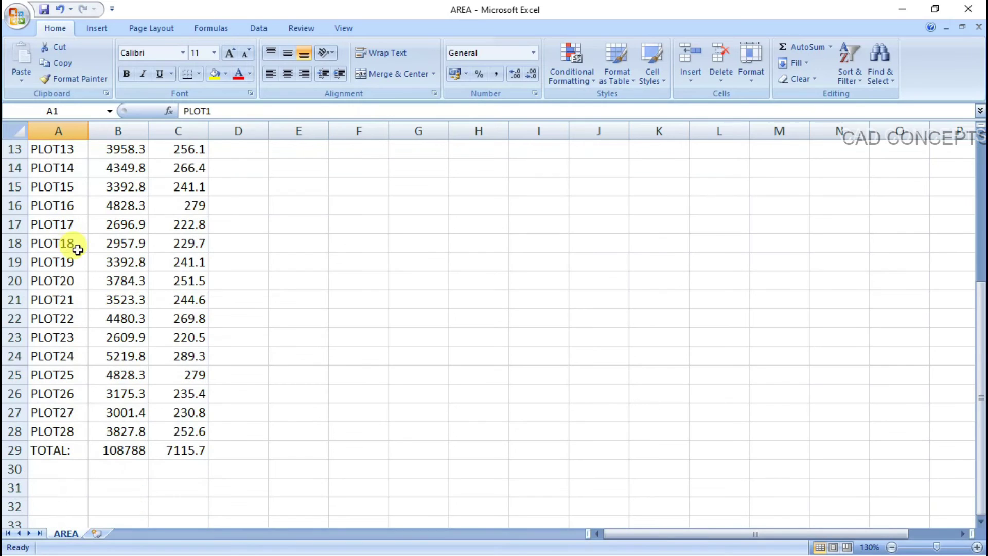
scroll(77, 247, "down", 2)
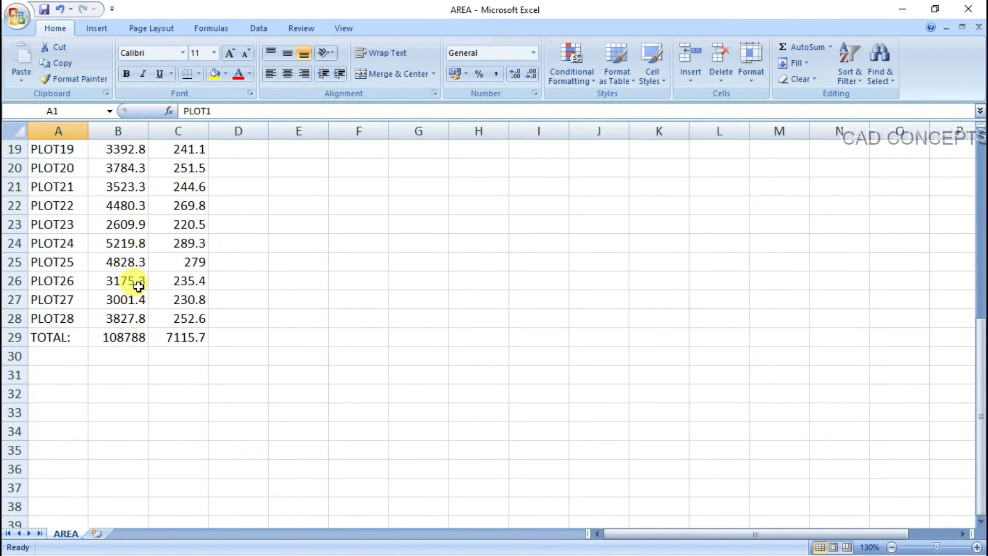
scroll(138, 285, "up", 2)
scroll(132, 281, "up", 1)
scroll(133, 280, "up", 3)
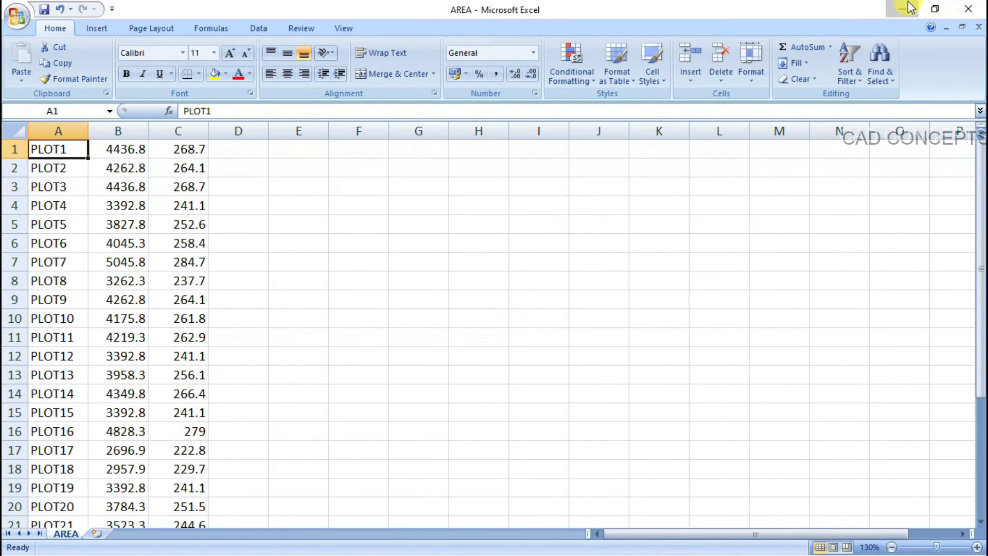
Step: Minimize Excel and open the TEXT export in a maximized Notepad window
left_click(910, 8)
double_click(96, 194)
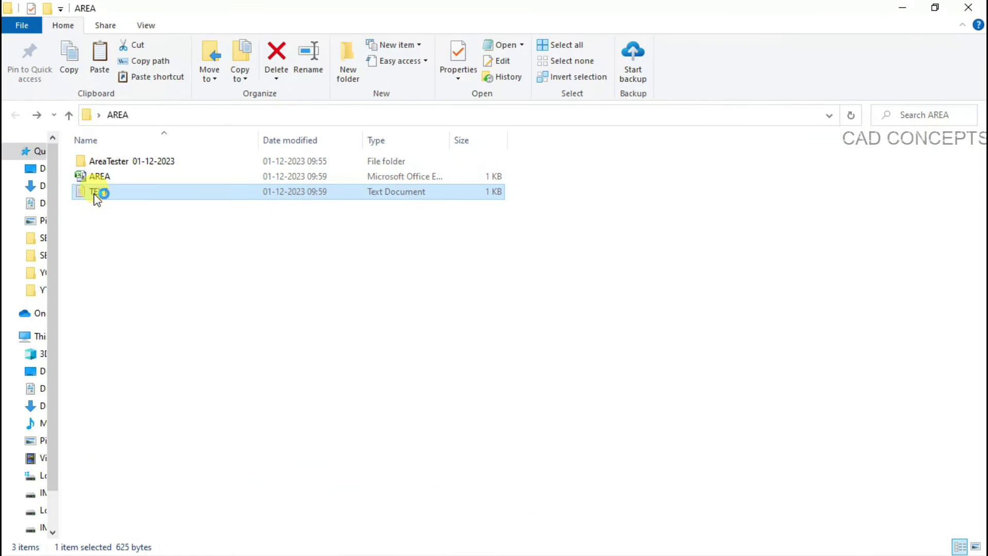
left_click(580, 94)
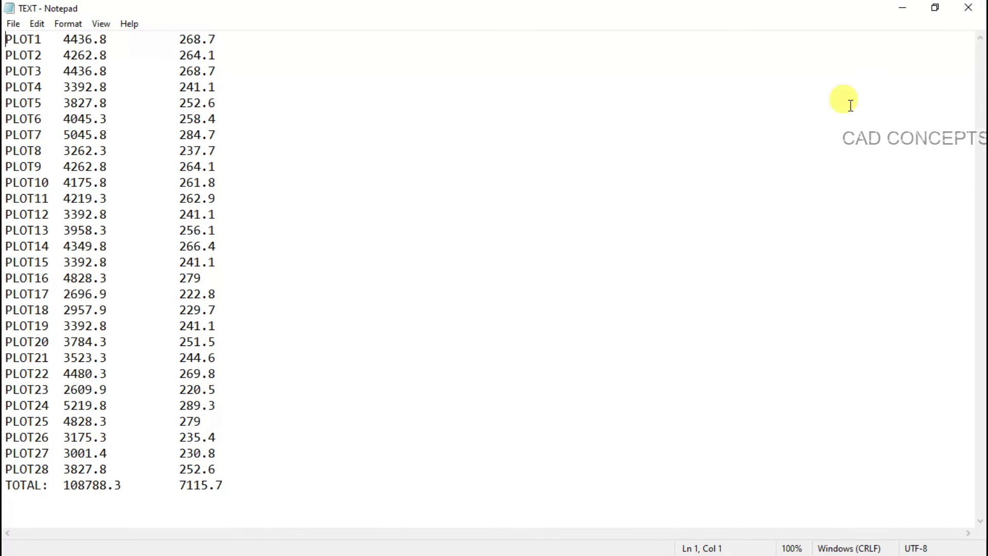
Step: Close Notepad and view the Area Tester Accuracy and Boundary settings
left_click(957, 12)
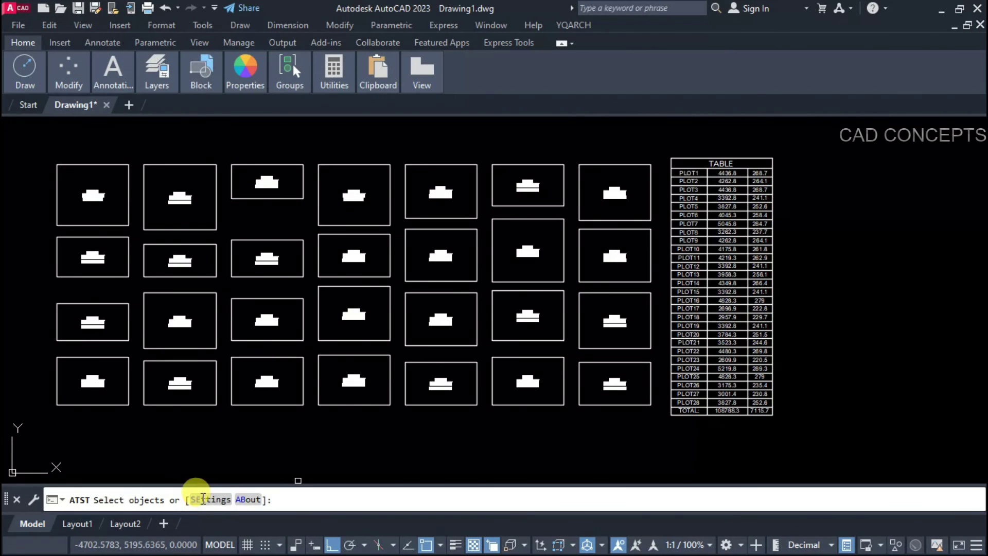
left_click(201, 498)
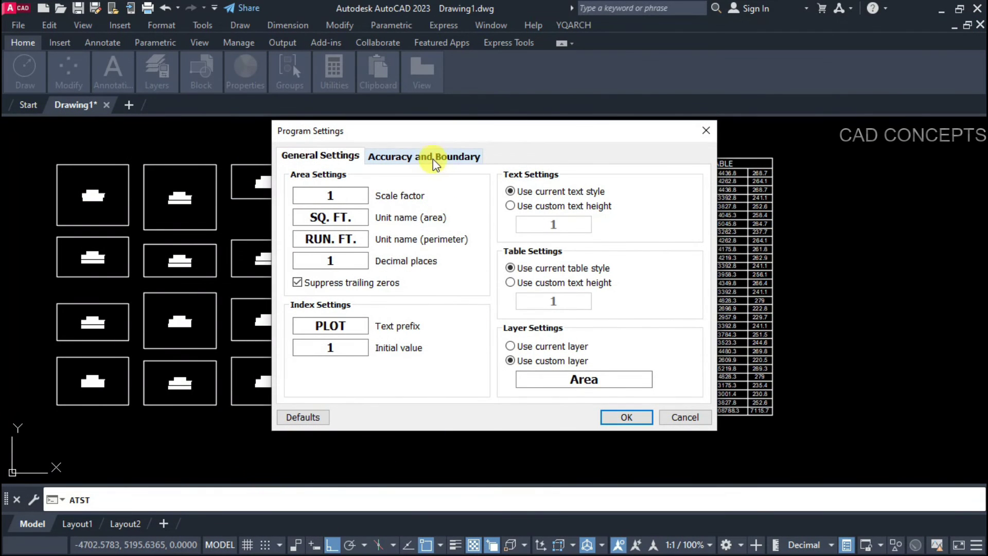
left_click(433, 159)
Step: Dismiss the settings unchanged, end the Area Tester command, and show the Add-ins ribbon
key("Escape")
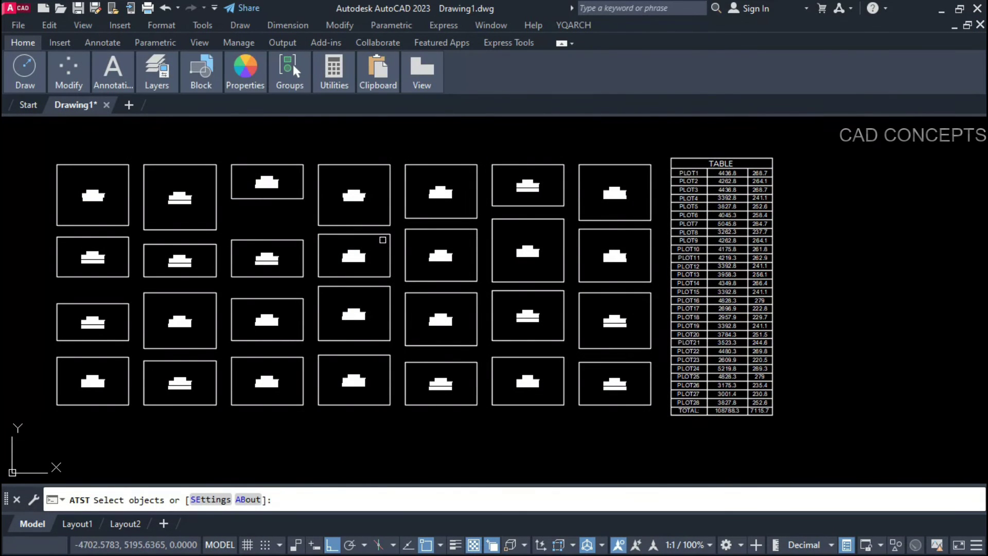
key("Escape")
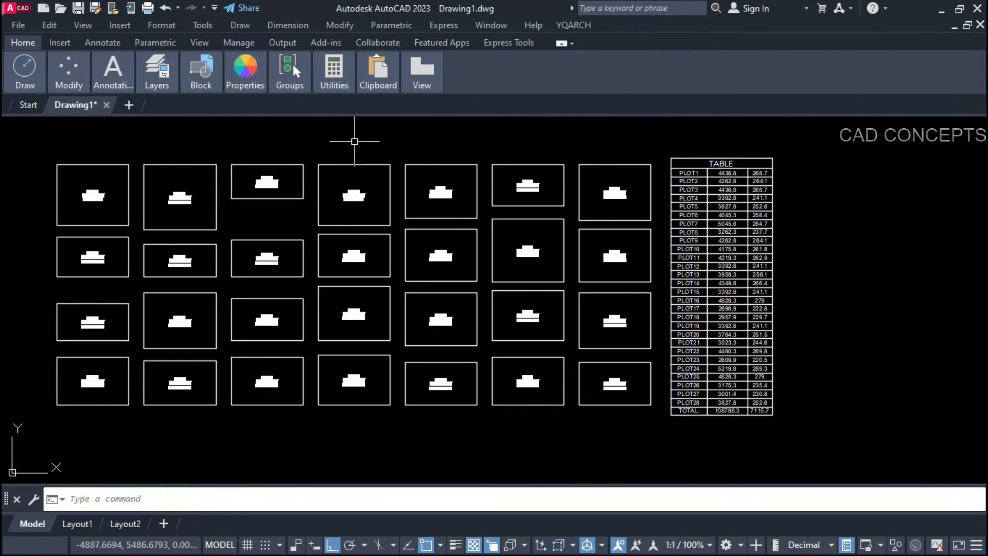
left_click(327, 42)
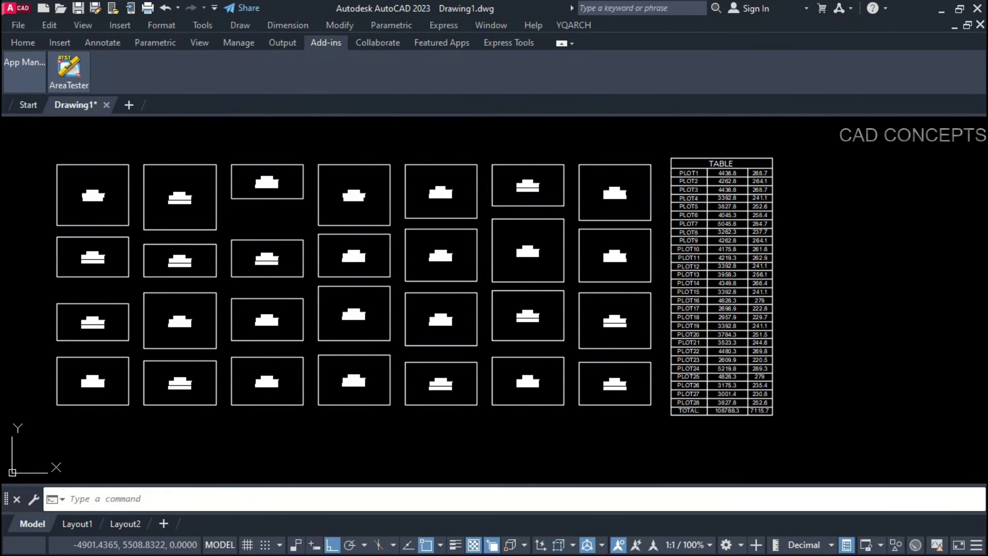